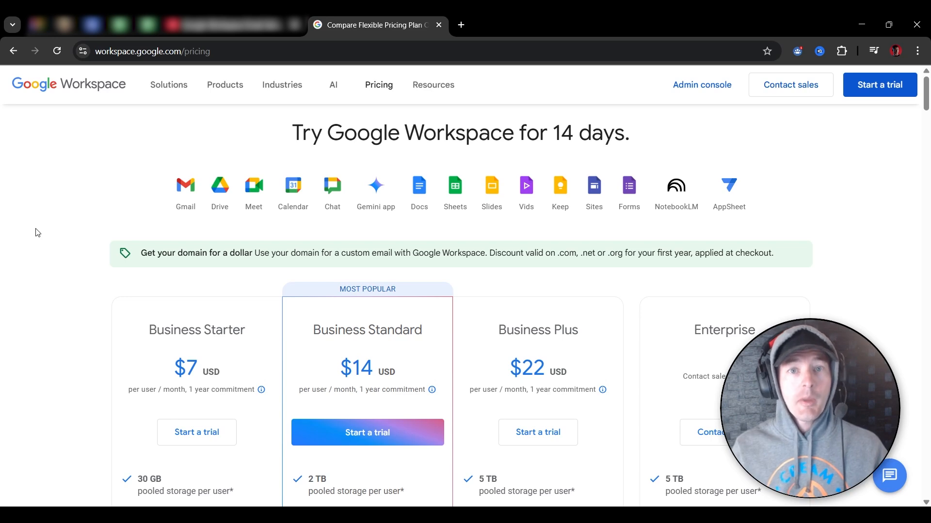
Compare the Business Starter, Standard and Plus plans on the pricing page and start a trial of Business Starter
scroll(38, 233, "down", 3)
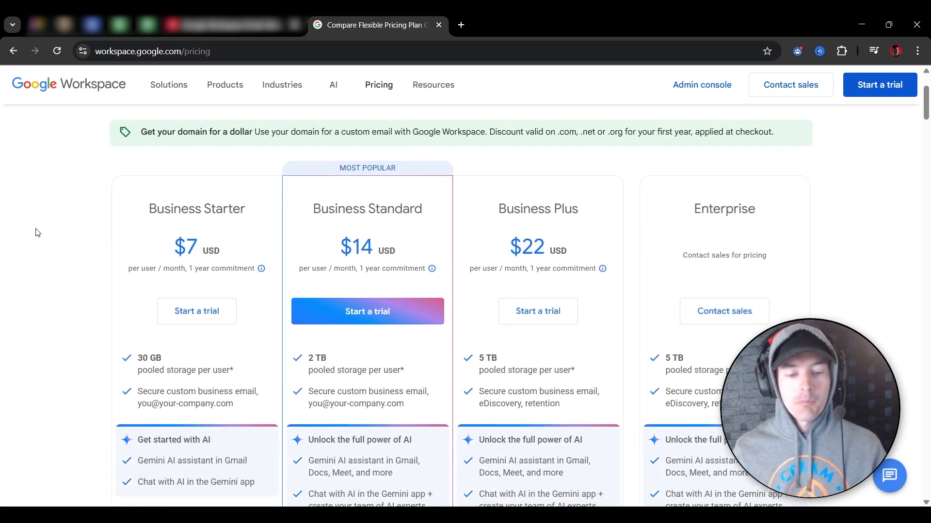
left_click_drag(144, 208, 256, 223)
left_click(89, 234)
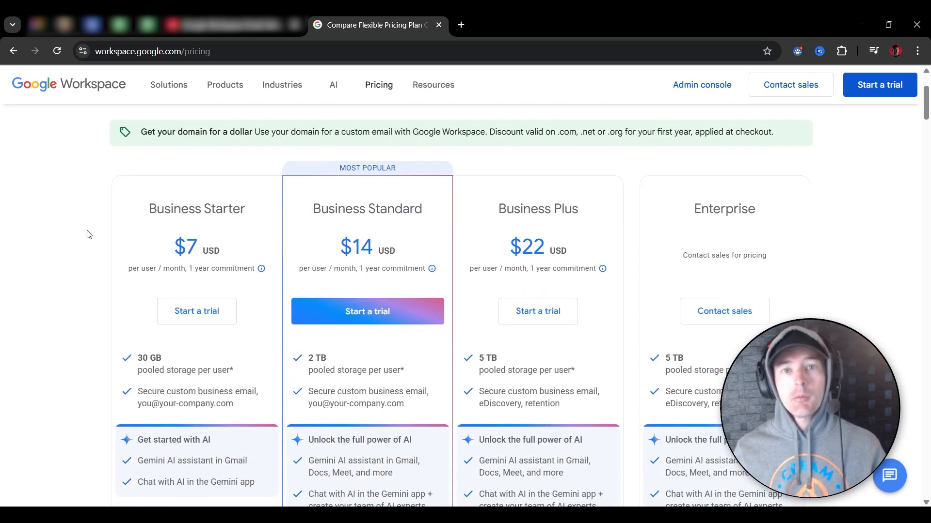
scroll(89, 235, "down", 1)
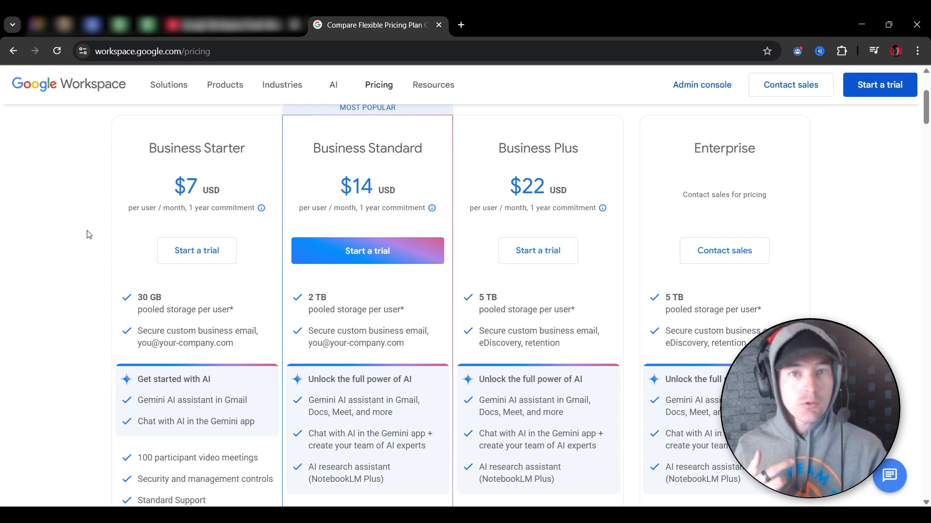
scroll(369, 433, "down", 1)
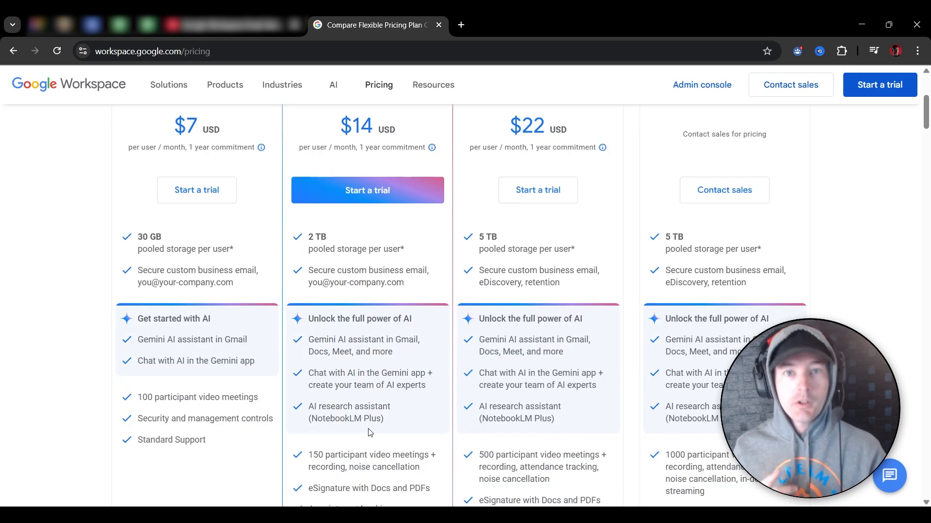
scroll(370, 432, "up", 2)
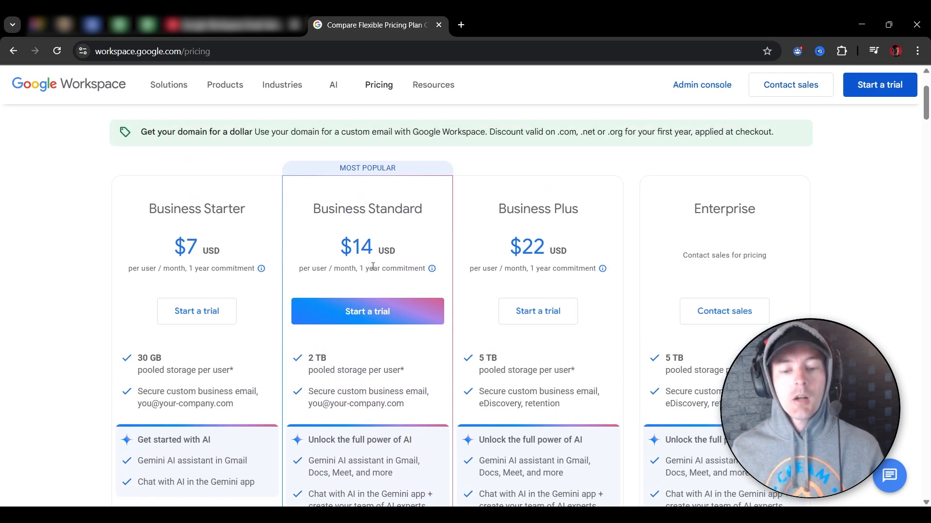
left_click_drag(579, 209, 514, 209)
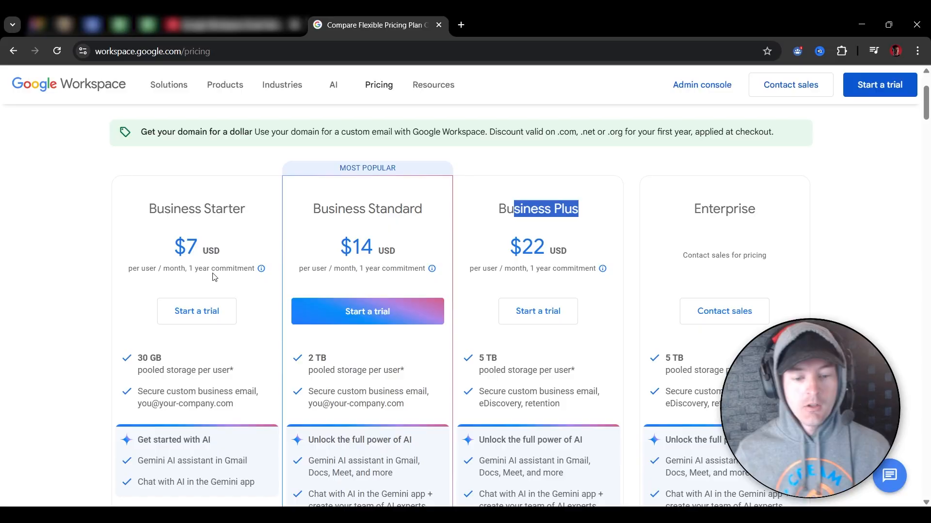
left_click(214, 319)
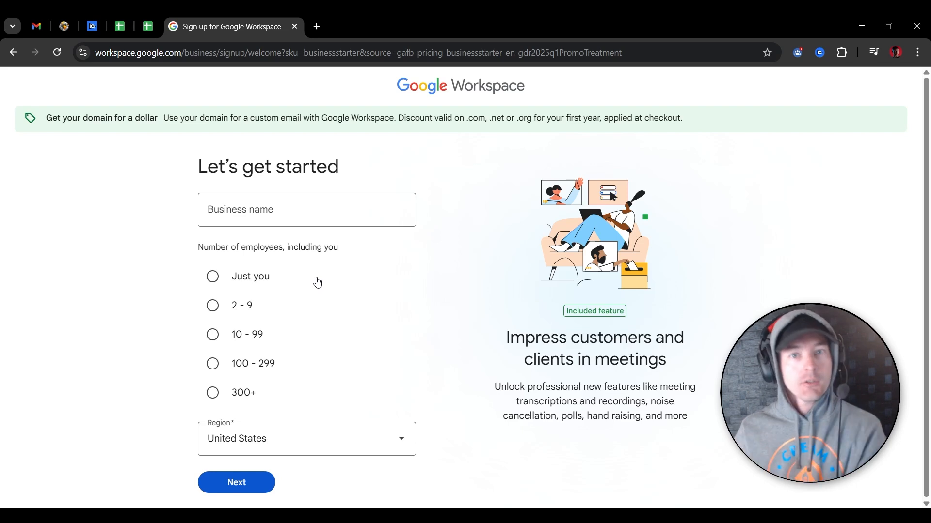
Enter the business name My Awesome Business, set the number of employees to Just you, and continue the sign-up
left_click(297, 214)
type("My Awesome Business")
left_click(212, 276)
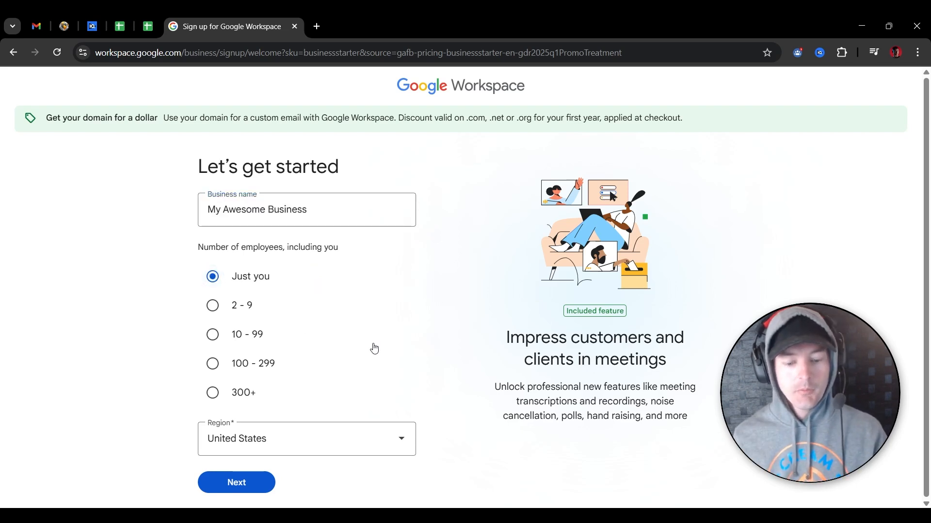
left_click(265, 480)
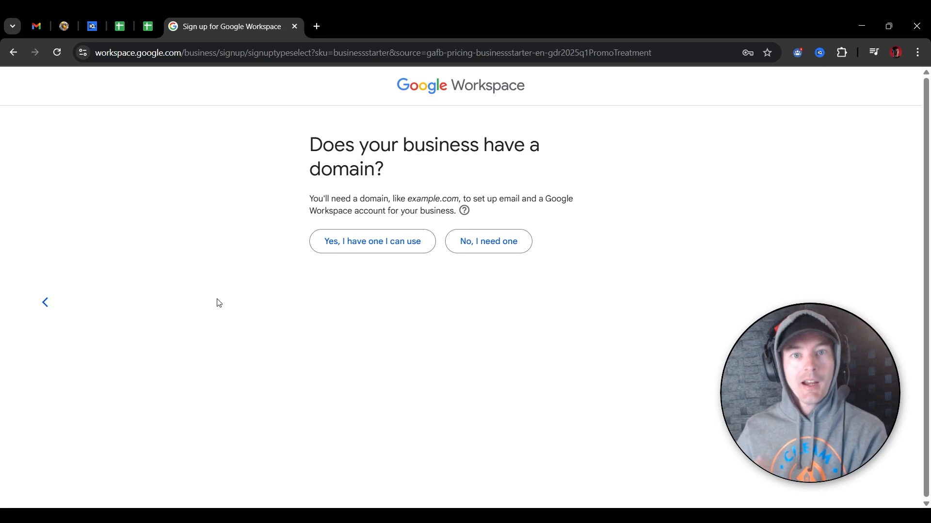
Choose to use an existing domain, enter redtreesupply.com, and confirm it for setting up the account
left_click(364, 242)
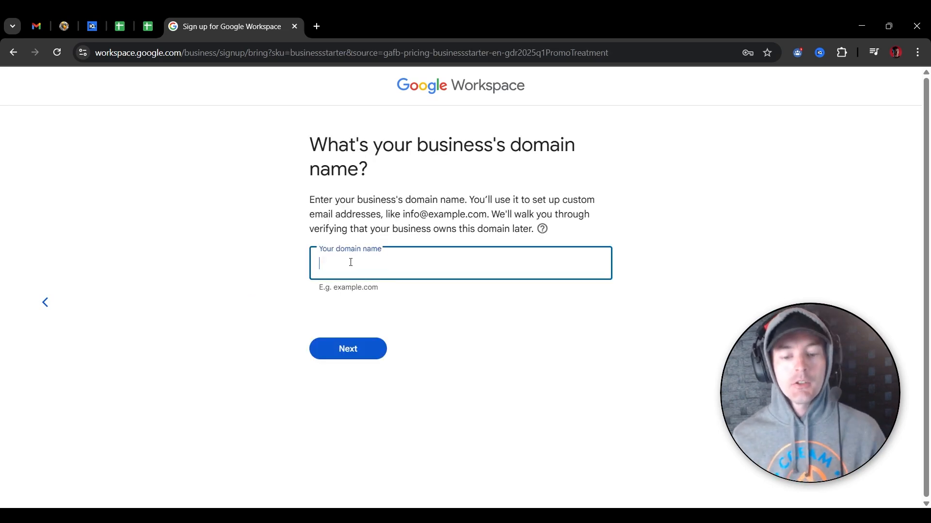
type("redtreesupply.com")
key("Return")
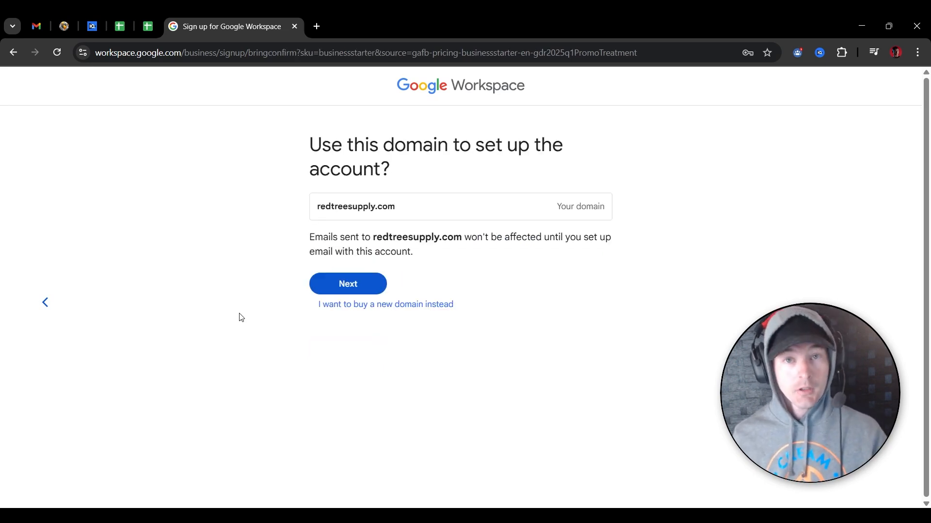
left_click(326, 286)
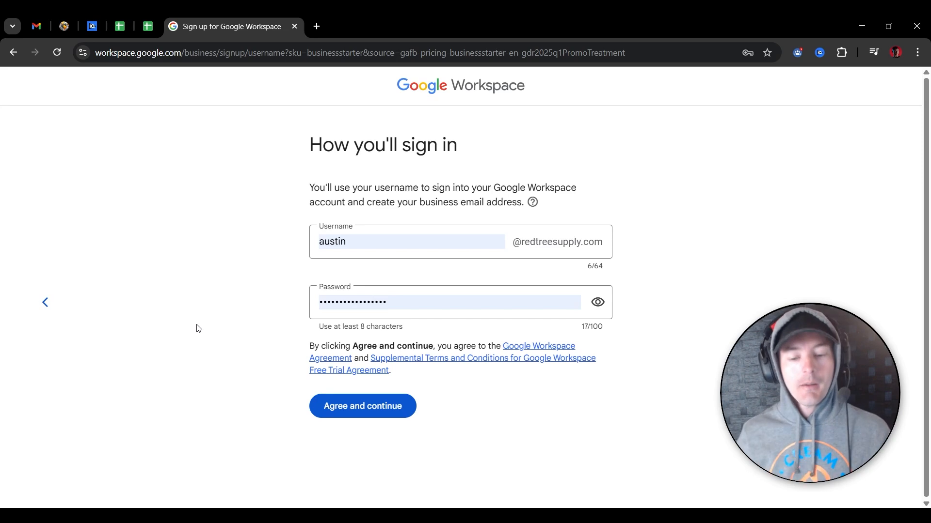
Accept the Workspace agreements for the new sign-in and start the 14-day free trial of the Business Starter plan
left_click(354, 411)
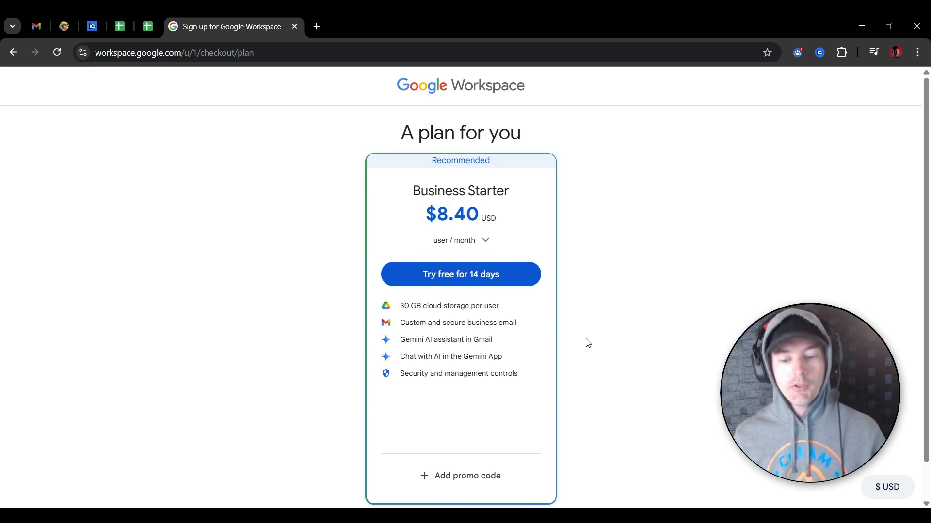
left_click(529, 285)
left_click_drag(397, 196, 325, 200)
left_click(454, 206)
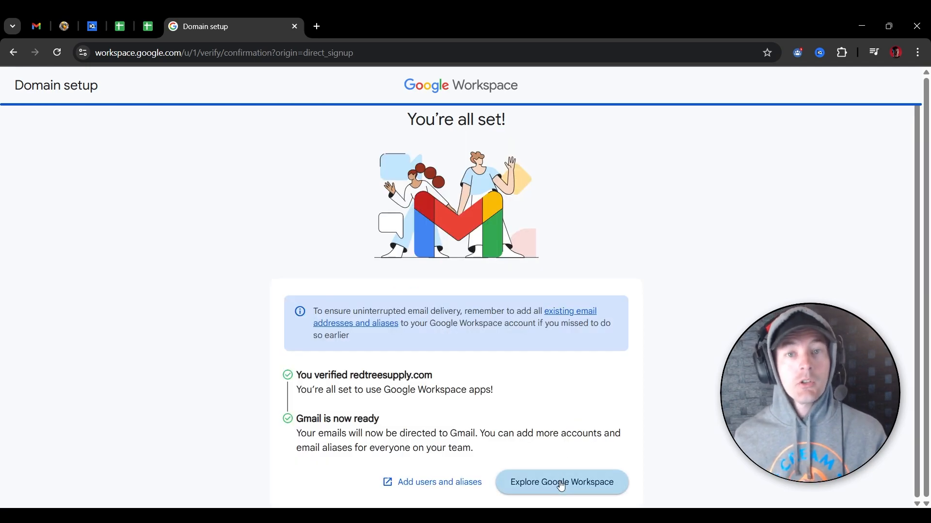
Go on to explore Google Workspace and personalize the setup with Connect with customers as the main goal
left_click(562, 484)
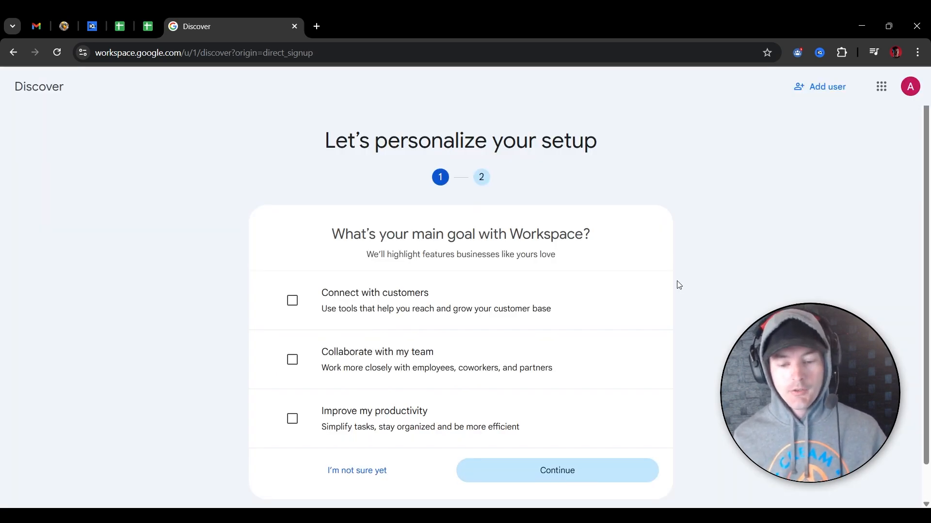
left_click(371, 297)
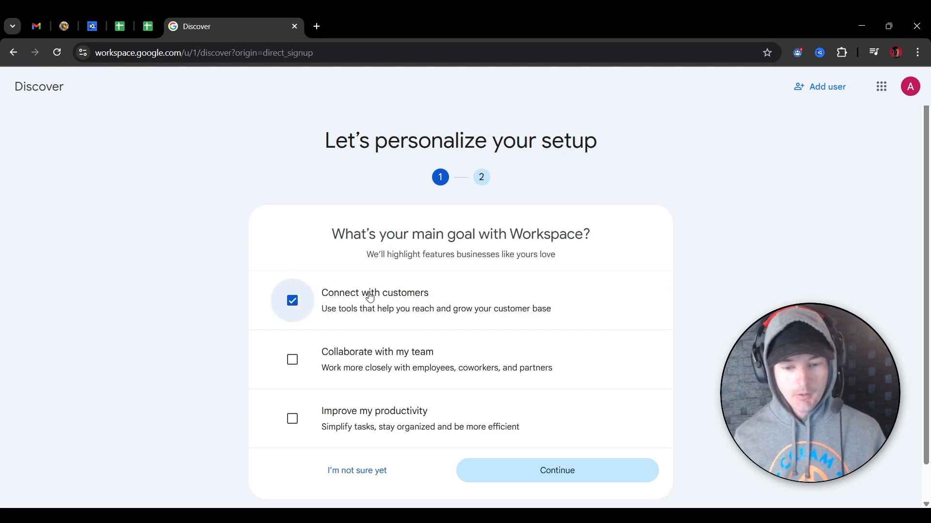
left_click(540, 478)
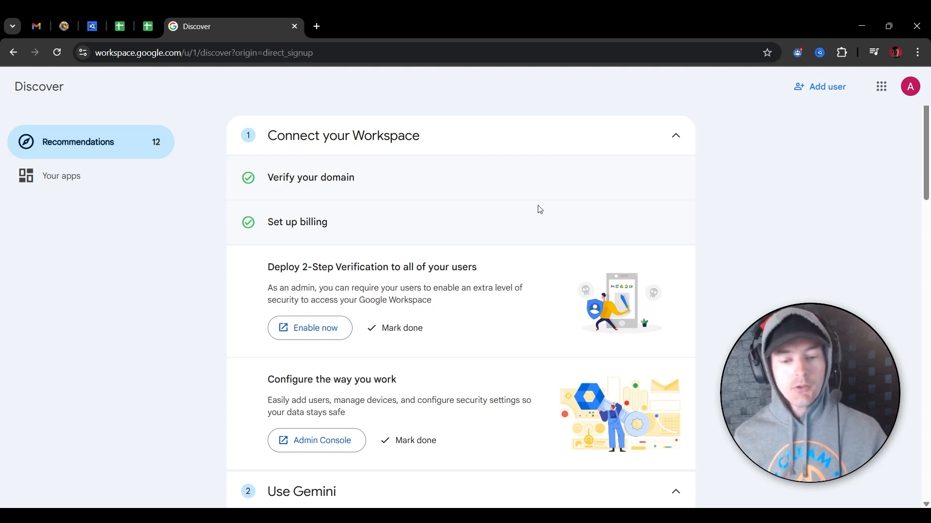
Review the setup recommendations, from connecting the Workspace and using Gemini to setting up and using the Workspace
scroll(275, 238, "down", 1)
left_click_drag(293, 210, 416, 209)
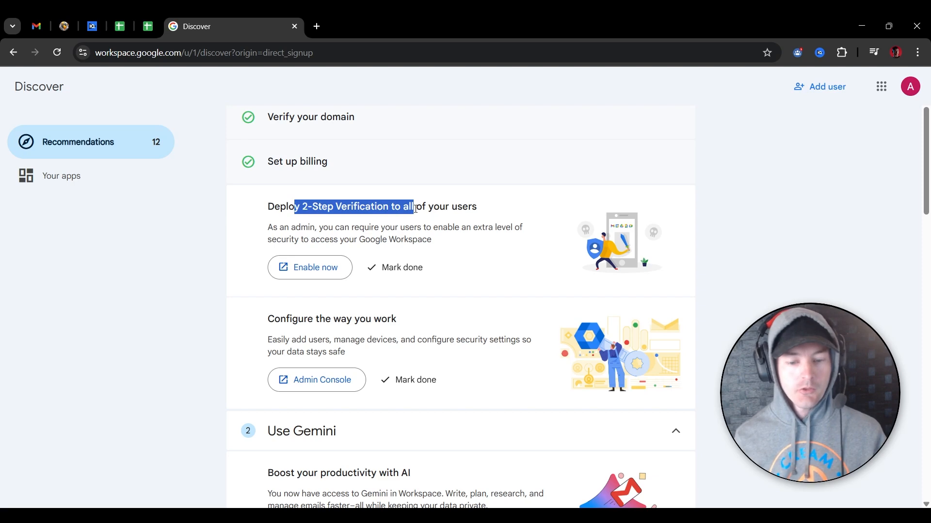
scroll(416, 209, "down", 4)
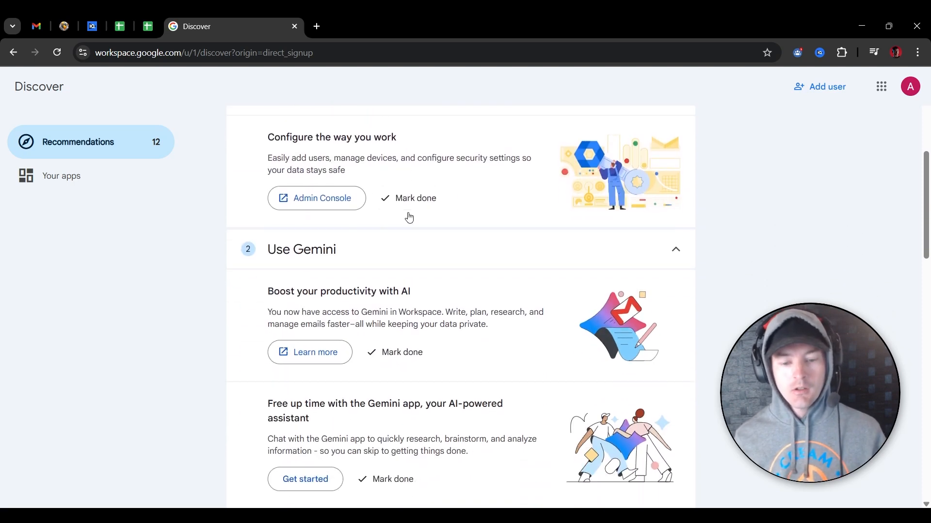
left_click_drag(297, 232, 357, 231)
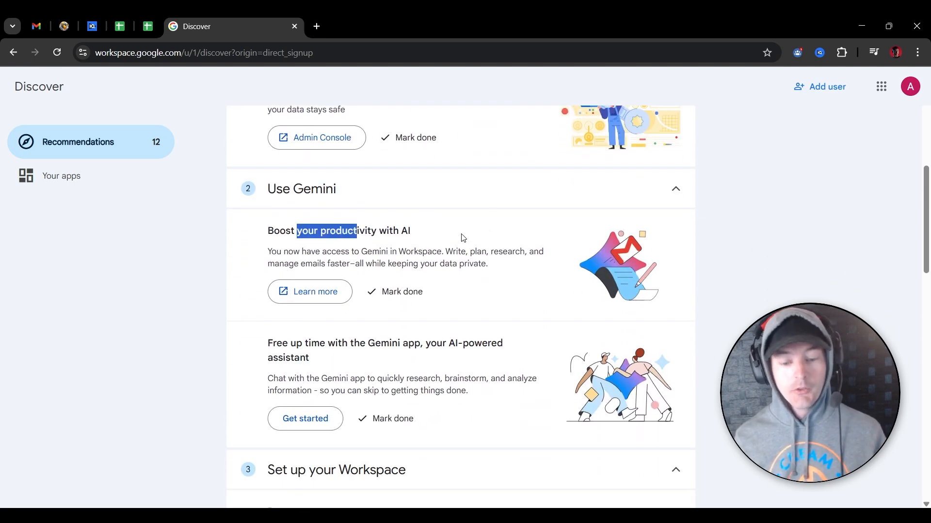
scroll(461, 239, "down", 2)
scroll(436, 240, "down", 3)
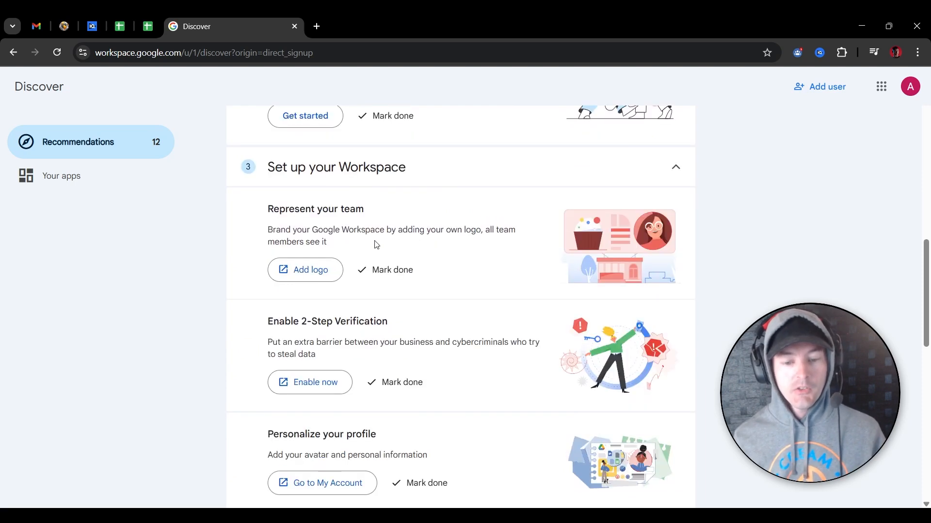
left_click_drag(297, 213, 339, 214)
left_click(466, 242)
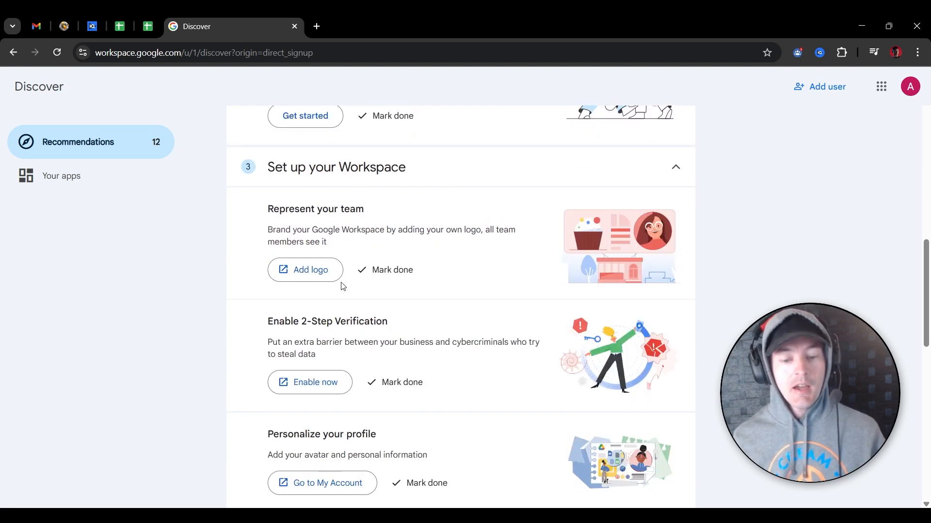
scroll(424, 272, "down", 2)
scroll(494, 261, "down", 1)
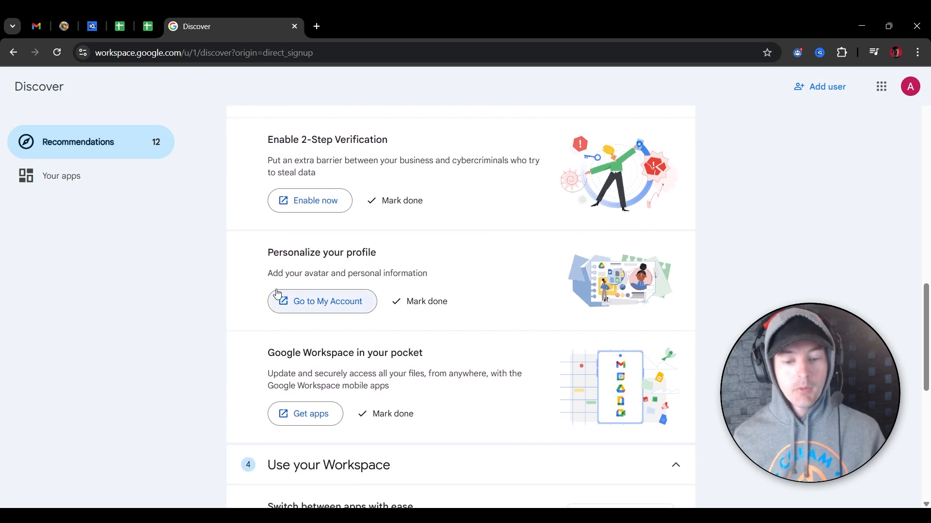
scroll(444, 284, "down", 7)
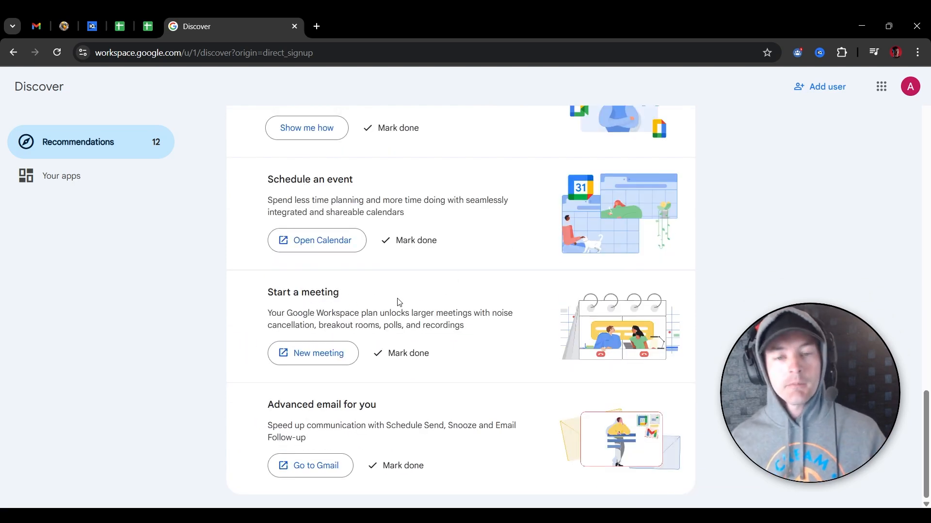
scroll(398, 303, "up", 20)
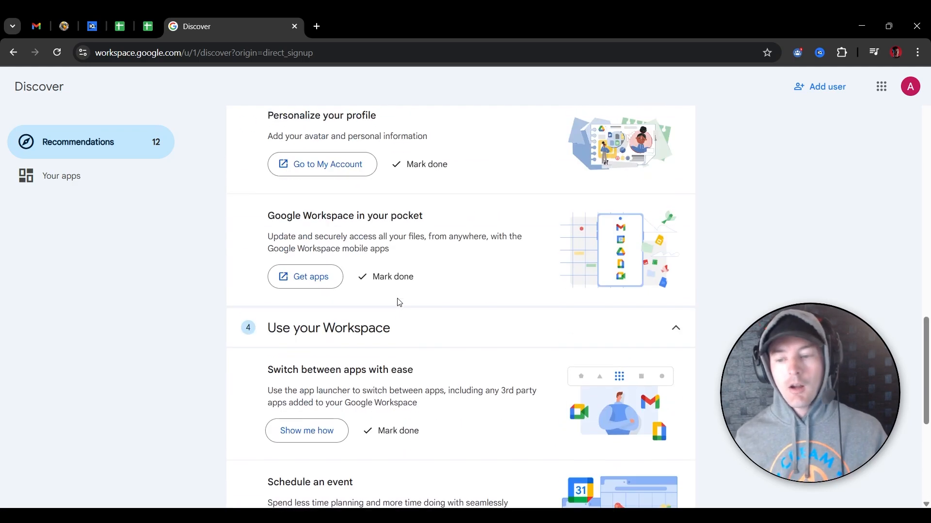
Open the Admin console, acknowledge the new-account notice, and go to the management list of the organization's users
left_click(885, 91)
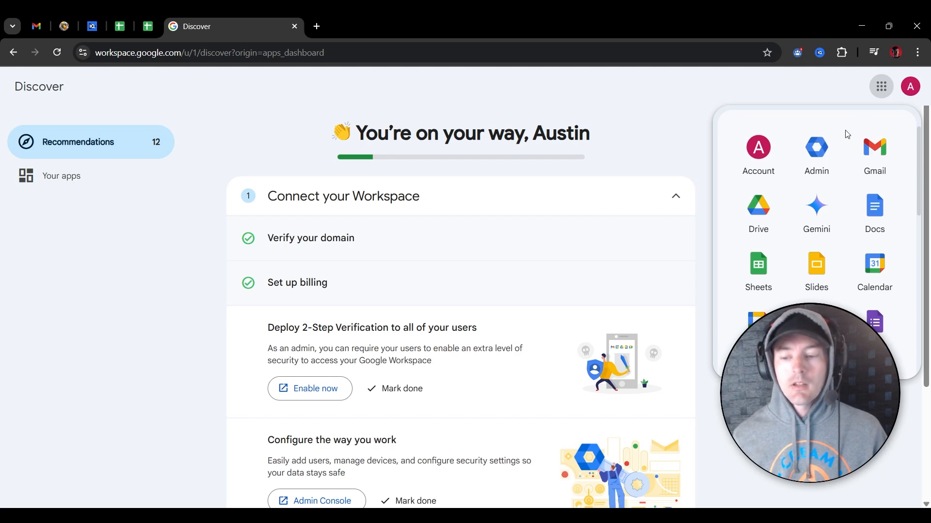
left_click(818, 152)
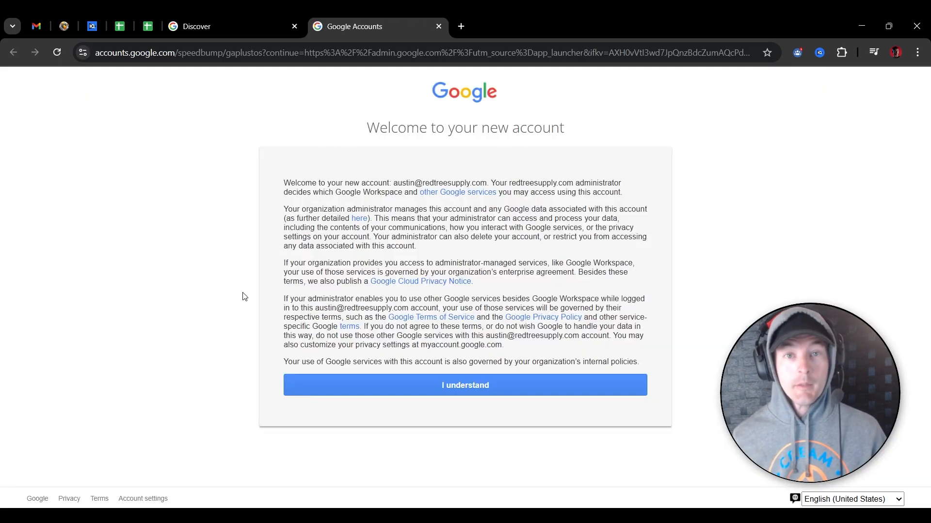
left_click(432, 387)
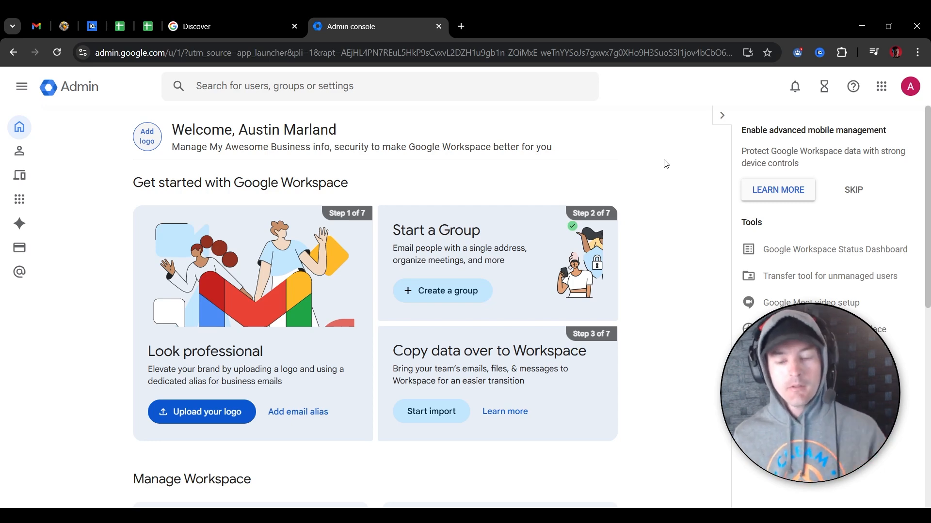
scroll(114, 139, "down", 5)
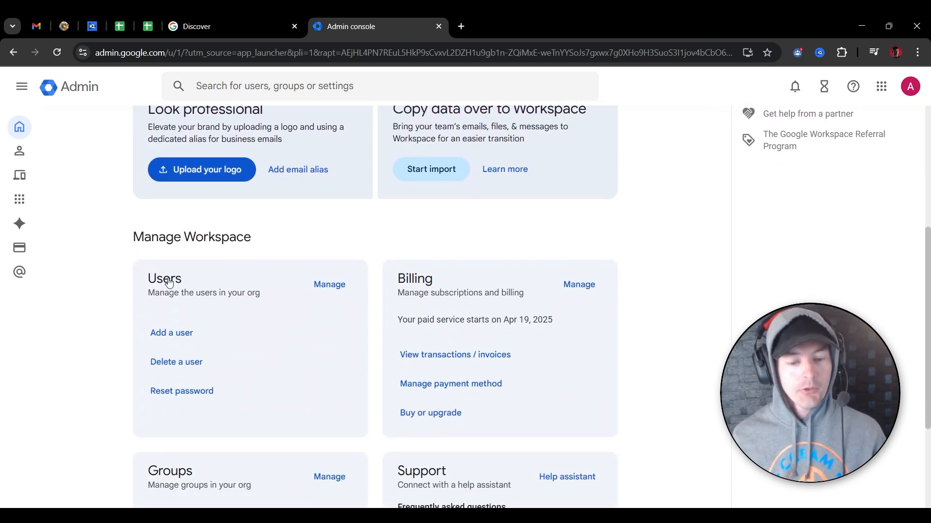
left_click(329, 286)
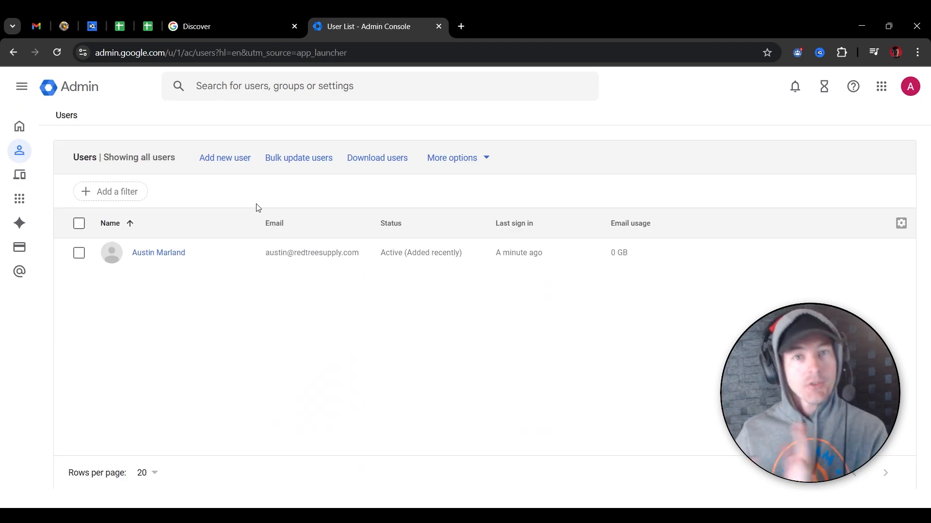
Read the explanations of DKIM, DMARC and SPF in the Google Docs document, highlighting the key terms and the DKIM description
mouse_move(474, 266)
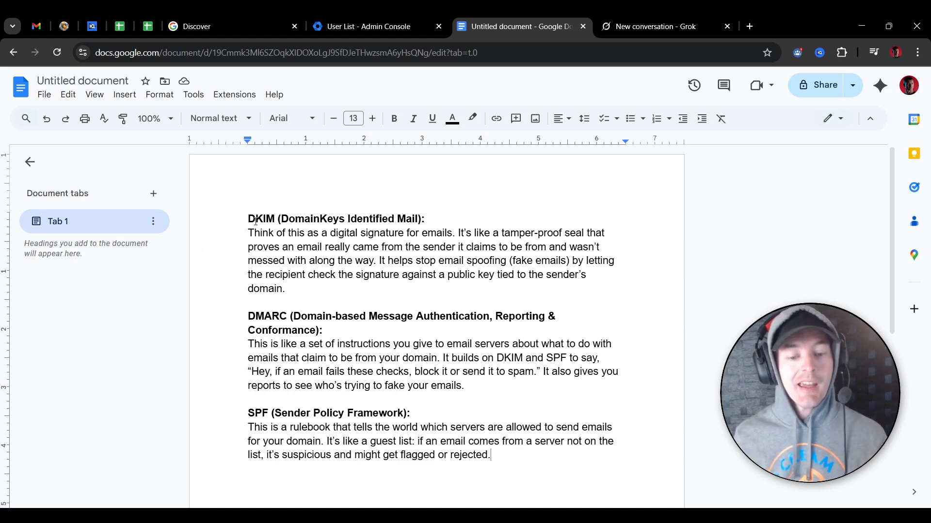
left_click_drag(255, 316, 293, 318)
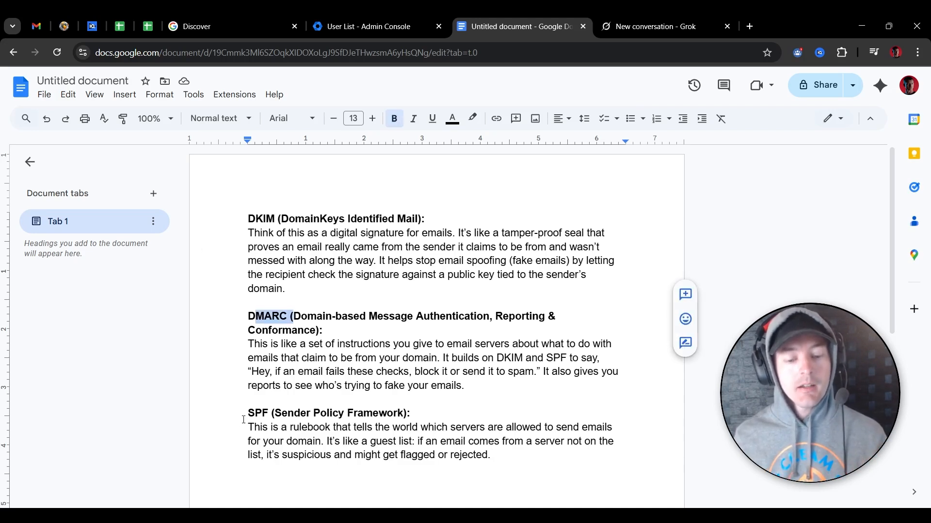
left_click_drag(243, 420, 273, 413)
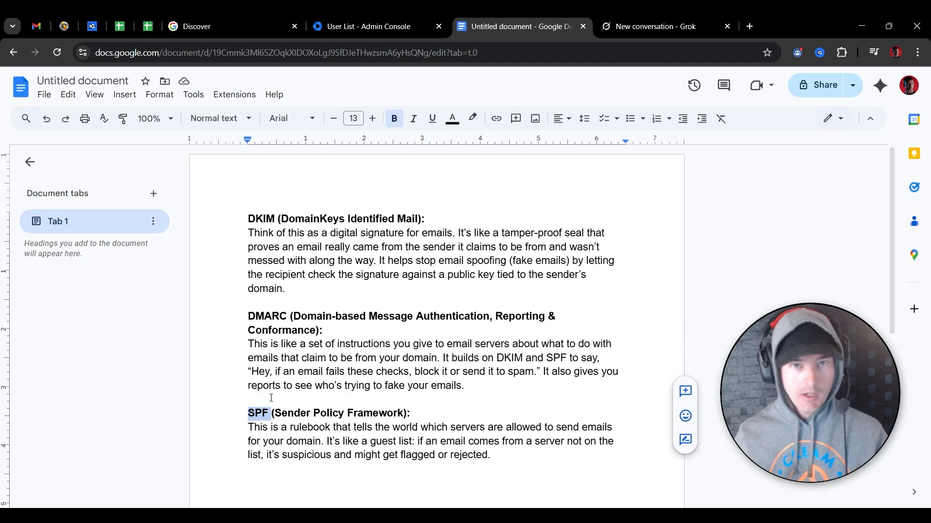
left_click_drag(288, 233, 436, 253)
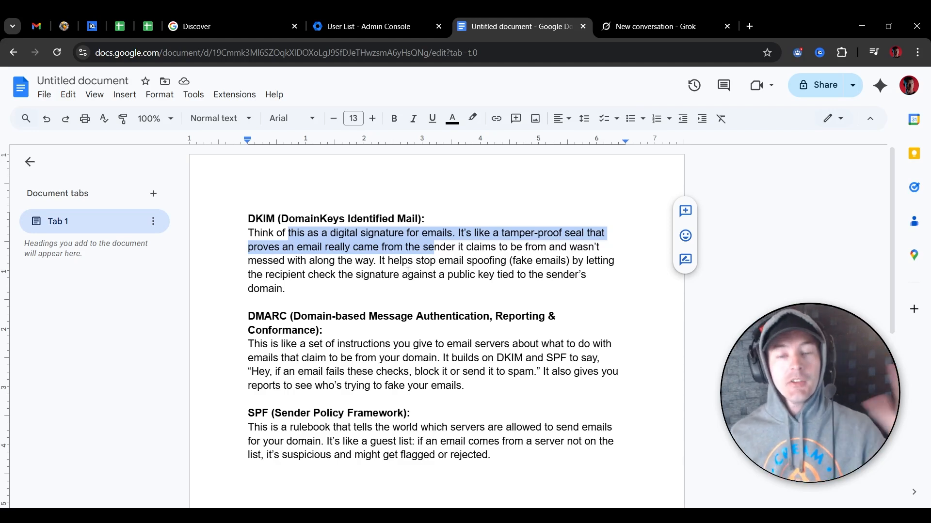
left_click(285, 353)
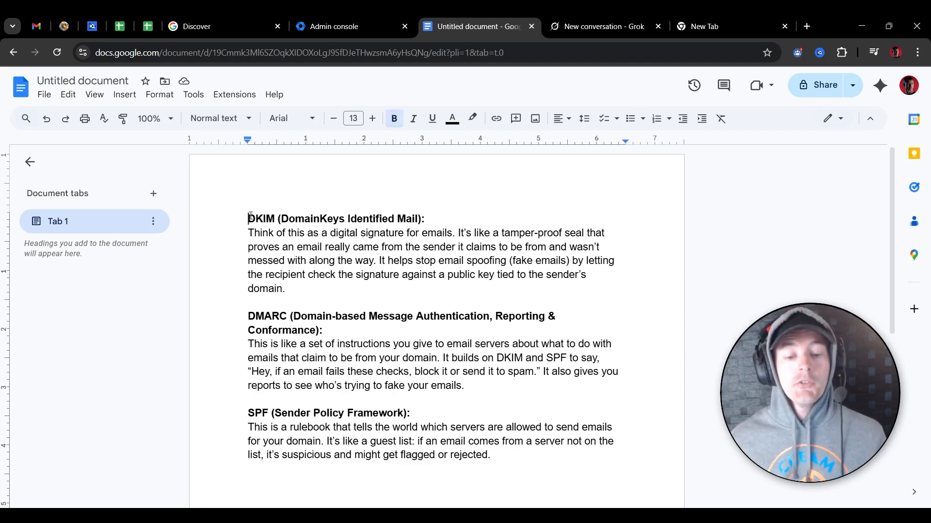
Search the Google Admin console for dkim and open Gmail's DKIM authentication settings down to the TXT record details
left_click_drag(248, 219, 273, 218)
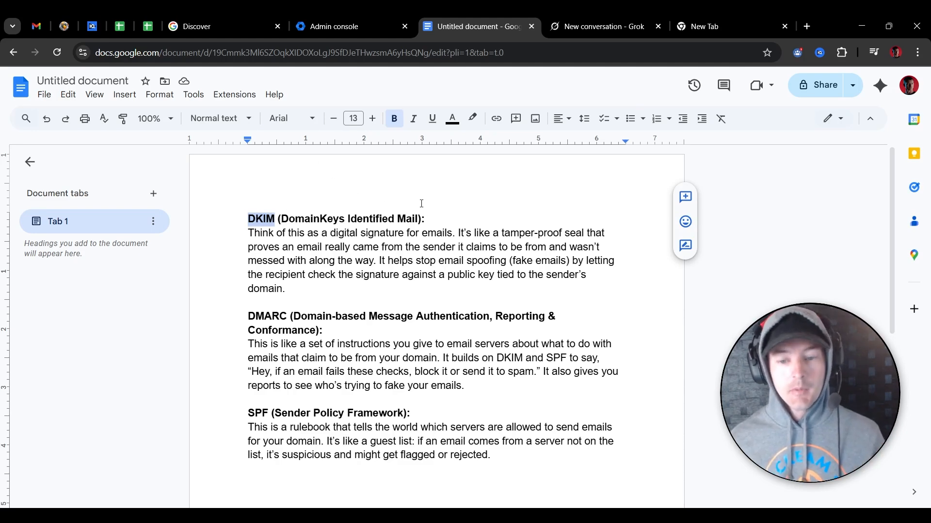
left_click(338, 14)
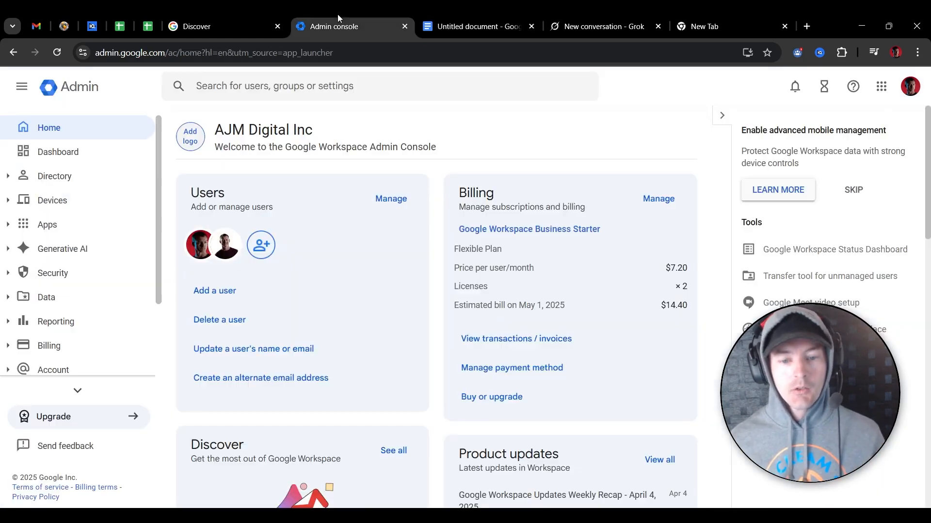
left_click(276, 89)
type("dkim")
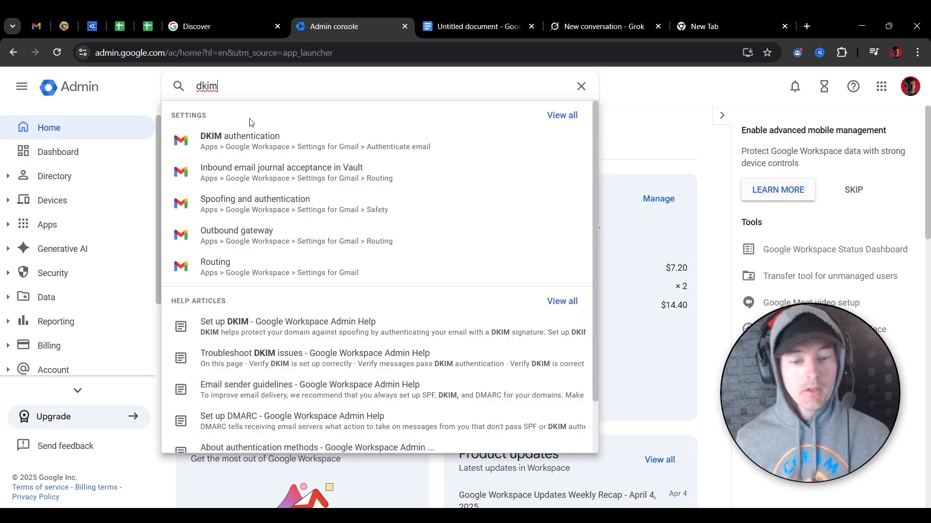
left_click(237, 148)
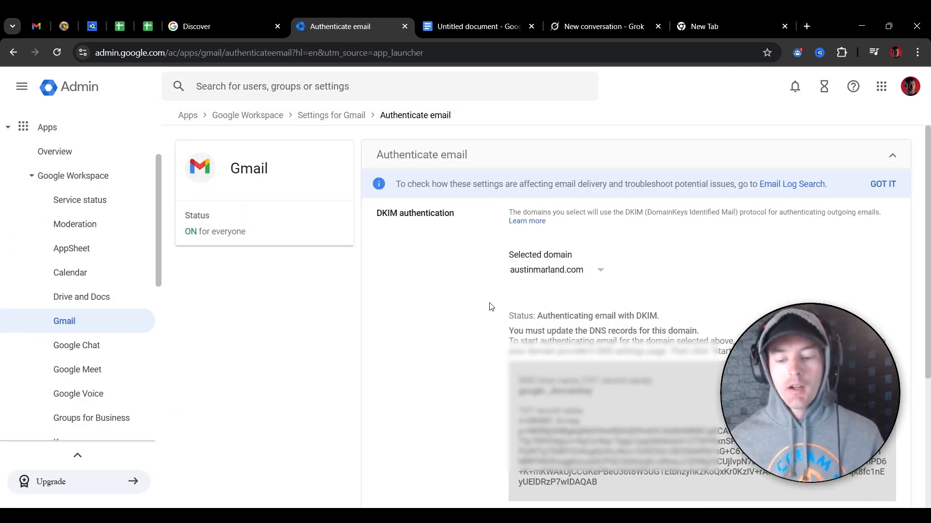
scroll(490, 306, "down", 1)
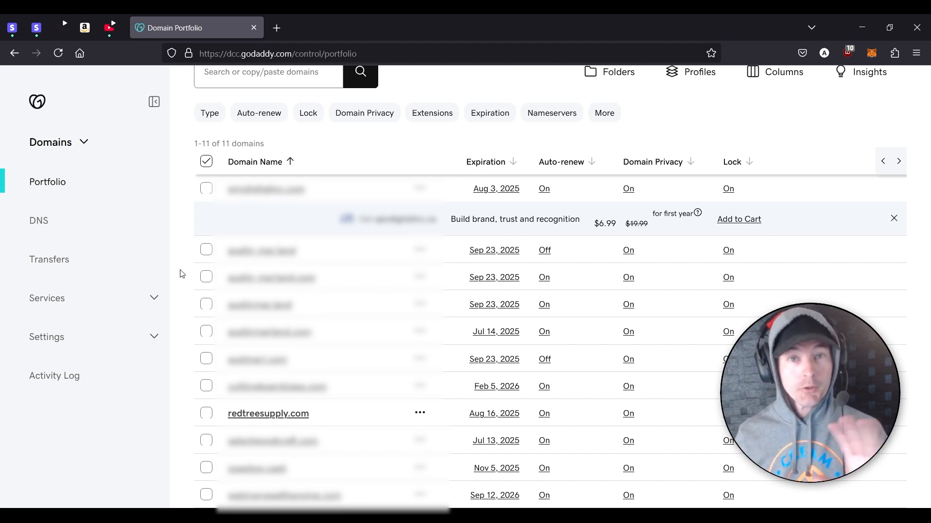
Switch to GoDaddy, open the DNS records of redtreesupply.com and start adding a new record
left_click(268, 414)
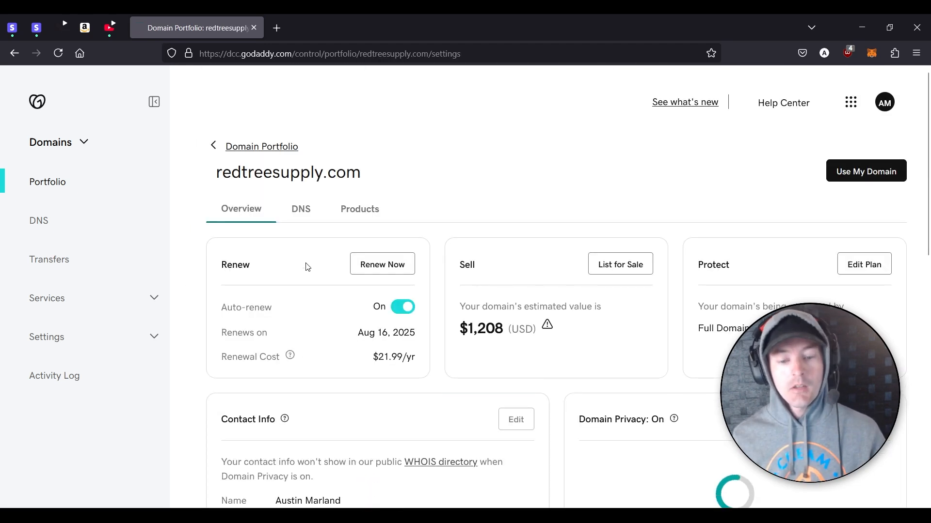
left_click(301, 210)
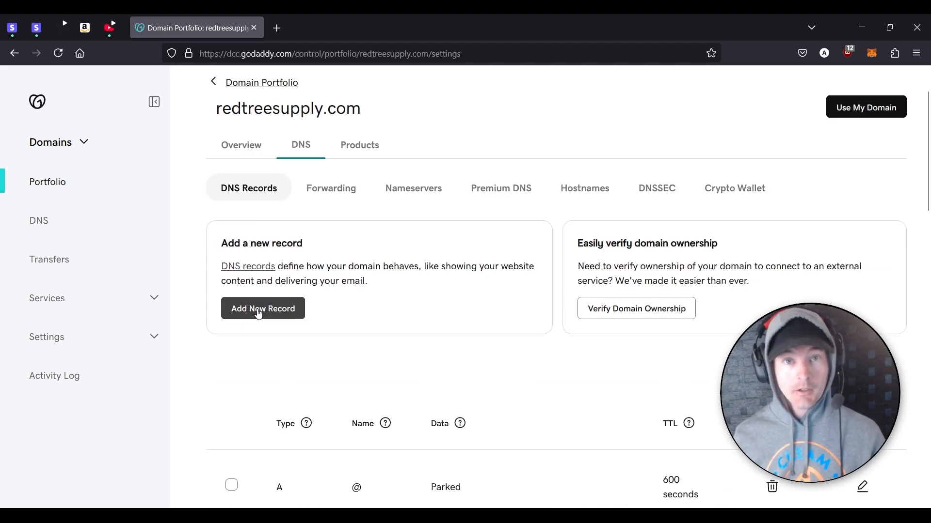
left_click(258, 313)
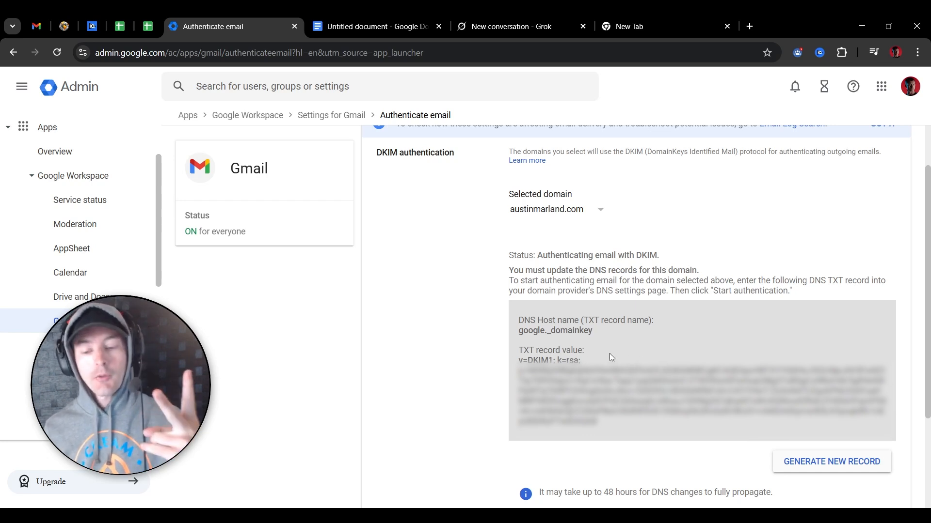
In the Admin console's DKIM settings, identify the host name and TXT value entries and copy the host name google._domainkey
left_click_drag(518, 320, 580, 320)
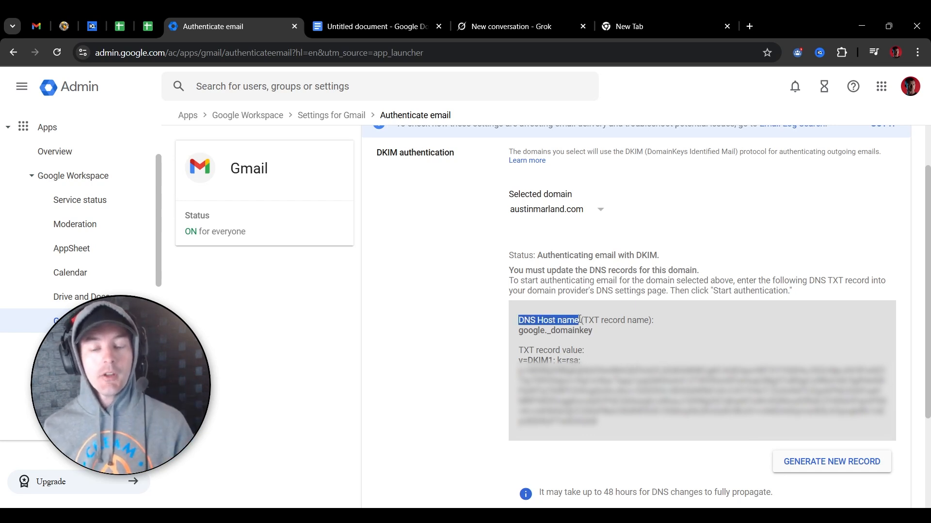
left_click_drag(523, 350, 572, 350)
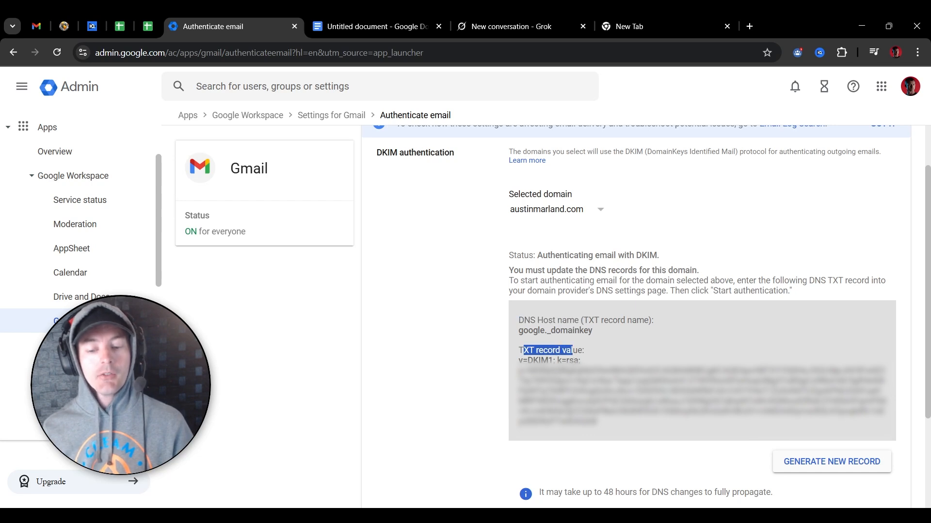
left_click(584, 327)
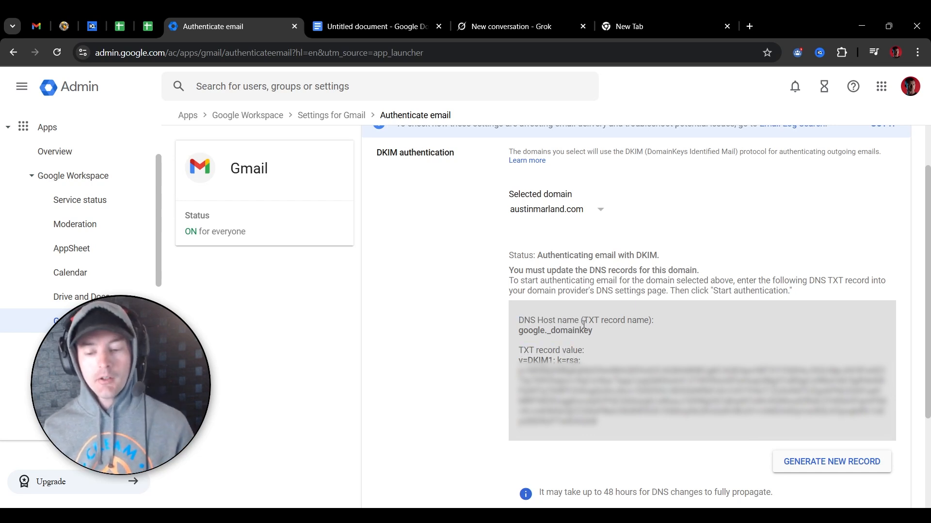
left_click_drag(599, 333, 520, 332)
key("ctrl+c")
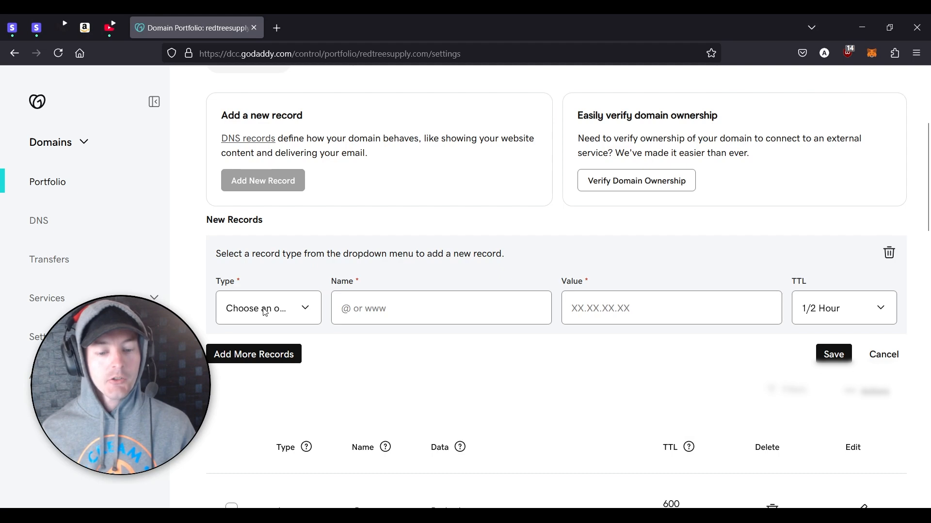
In GoDaddy, make the new redtreesupply.com record a TXT record named google._domainkey and paste the DKIM TXT value
left_click(265, 311)
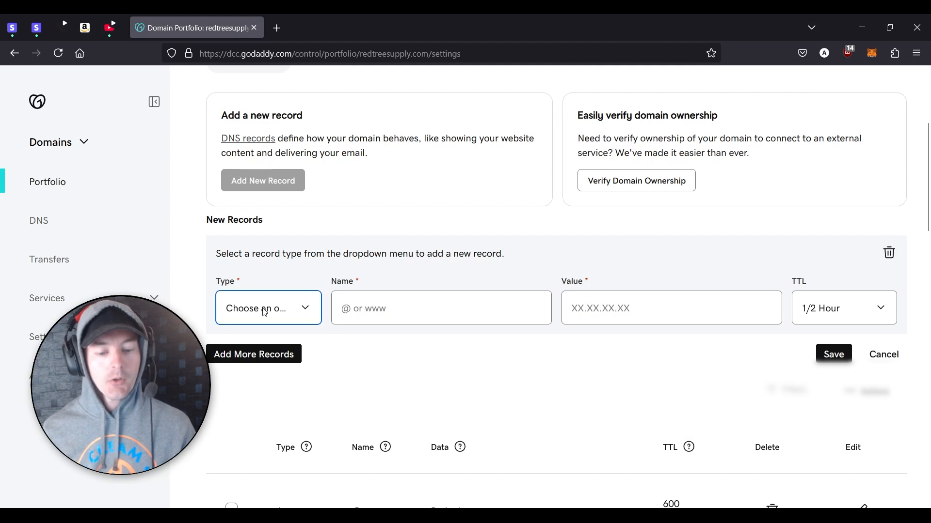
left_click(257, 429)
left_click(386, 309)
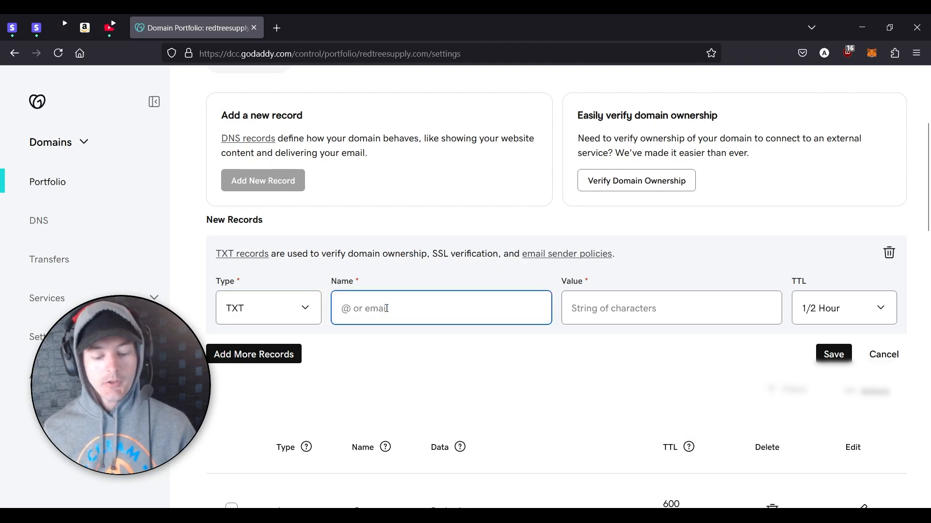
key("ctrl+v")
left_click(635, 314)
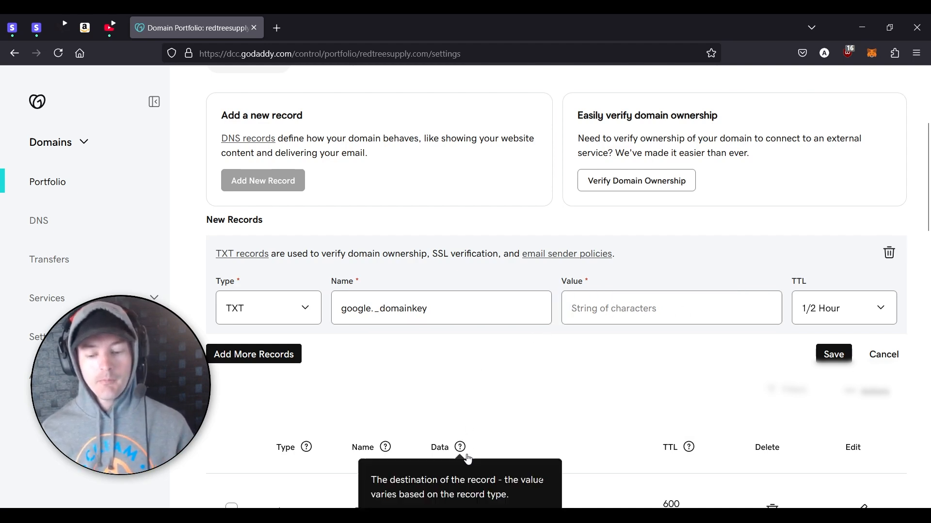
key("ctrl+v")
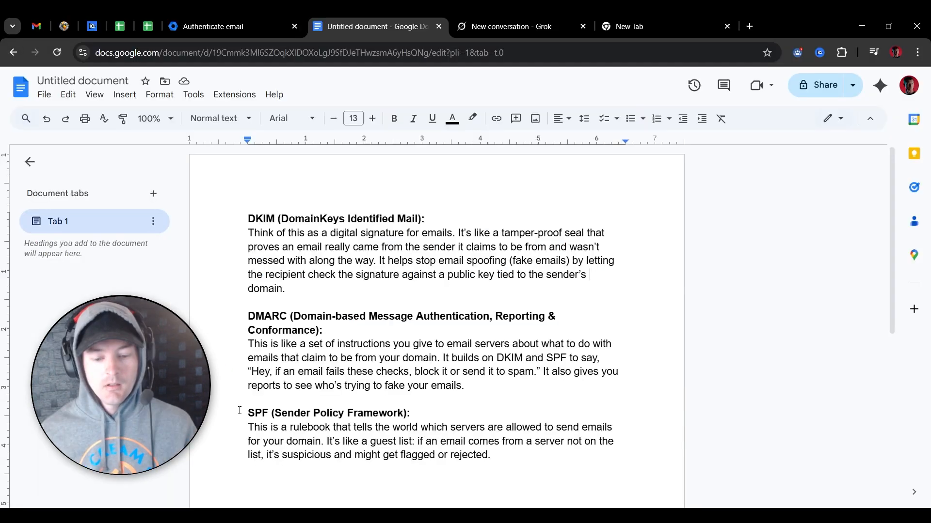
Find the SPF entry in the Google Docs document and examine the name and value of the existing SPF TXT record in GoDaddy
left_click_drag(247, 413, 266, 415)
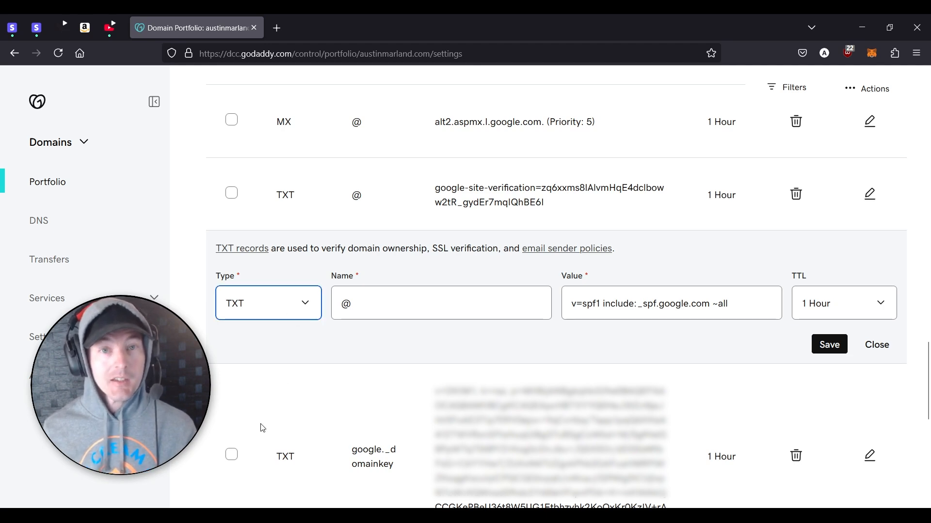
double_click(342, 306)
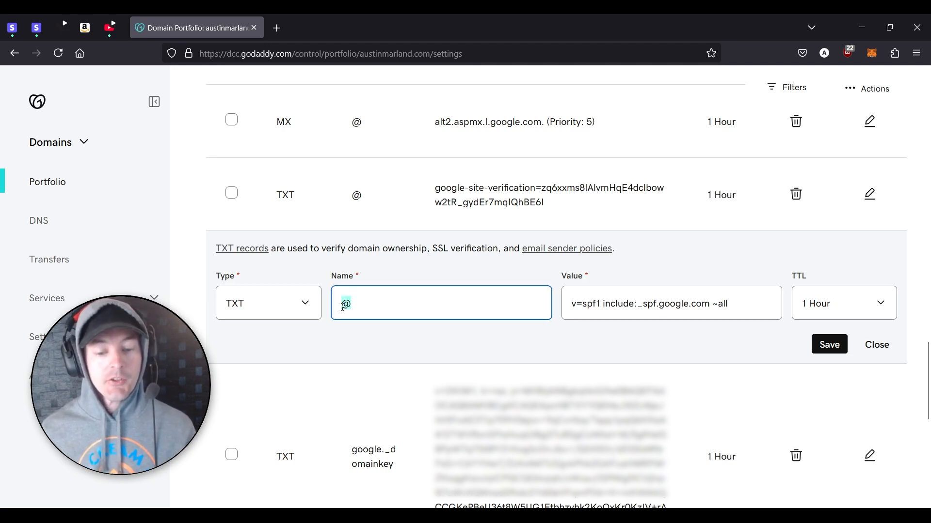
left_click(412, 348)
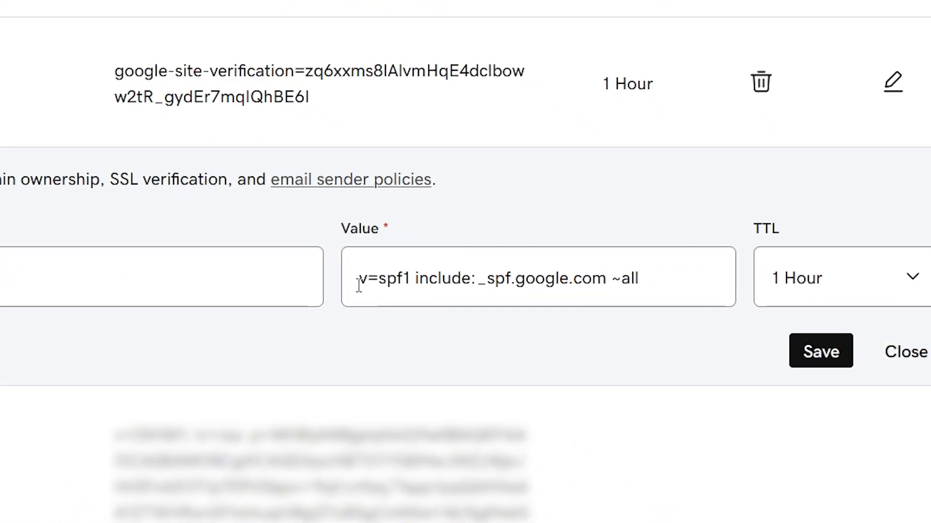
left_click_drag(571, 307, 619, 307)
left_click_drag(355, 274, 631, 293)
left_click(668, 274)
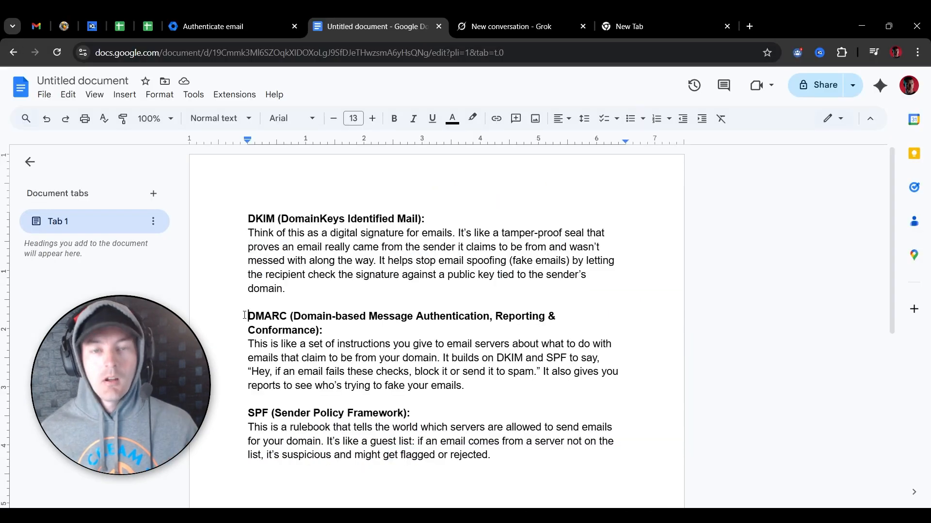
Find the DMARC entry in the document and examine the _dmarc TXT record in GoDaddy: its name, version, policy and reporting address
left_click_drag(247, 317, 291, 317)
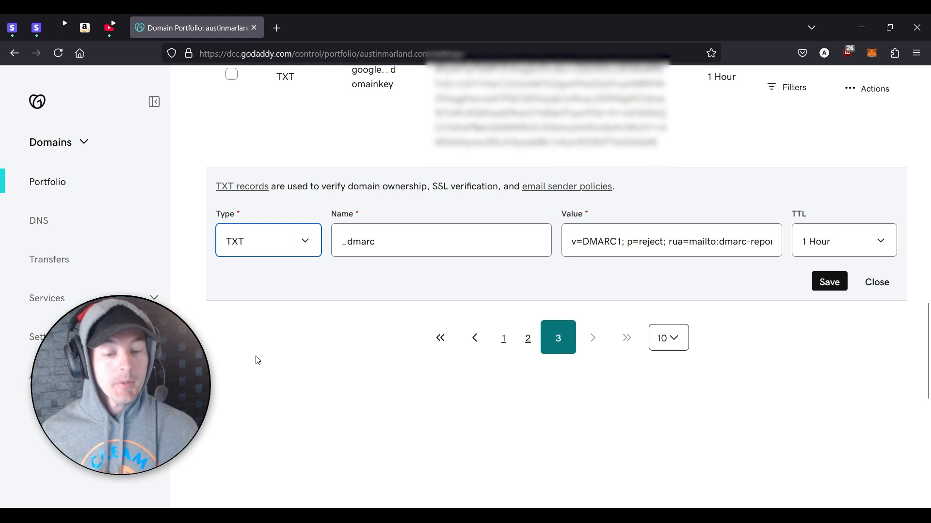
left_click(370, 243)
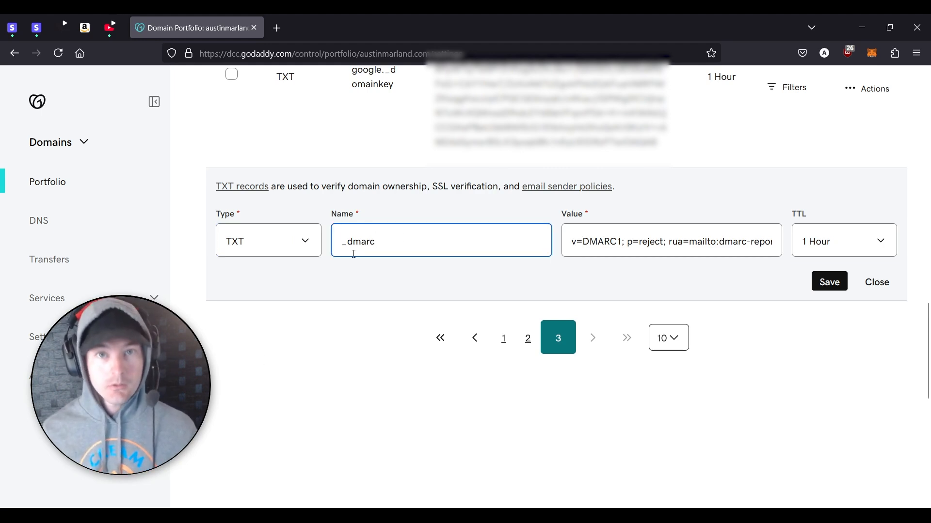
left_click(574, 243)
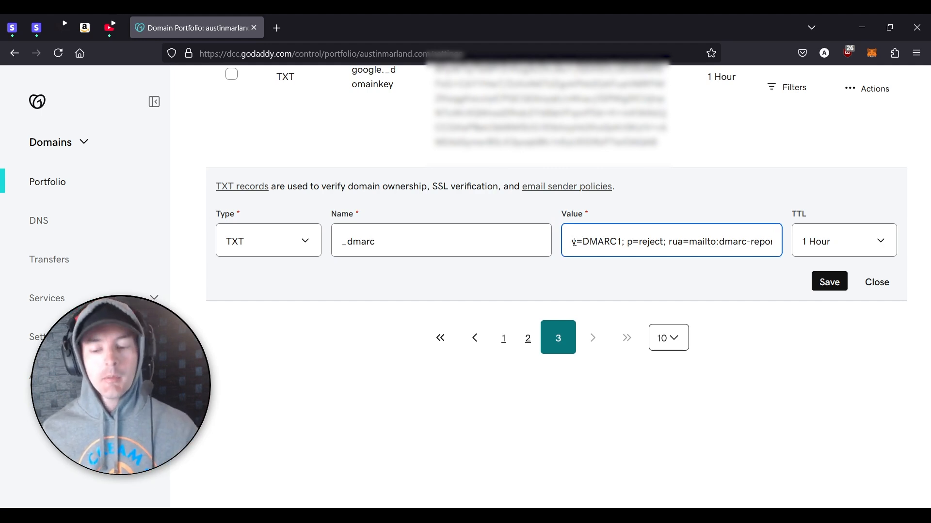
left_click_drag(577, 247, 616, 247)
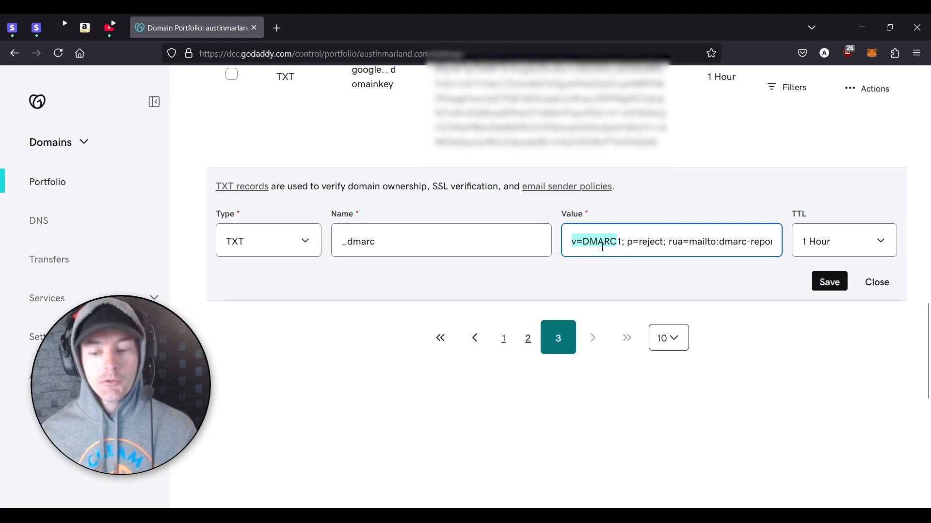
left_click_drag(627, 244, 656, 244)
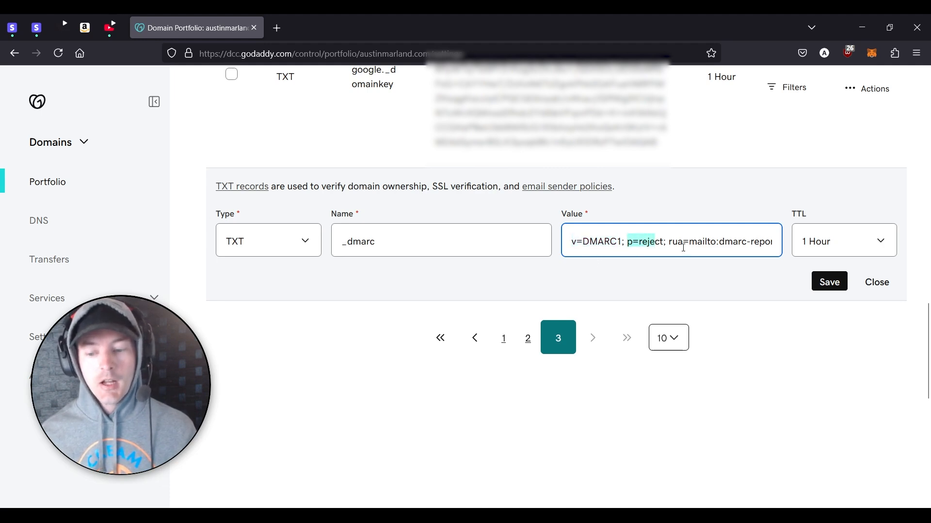
left_click_drag(717, 244, 761, 246)
left_click(676, 240)
left_click_drag(682, 243, 784, 247)
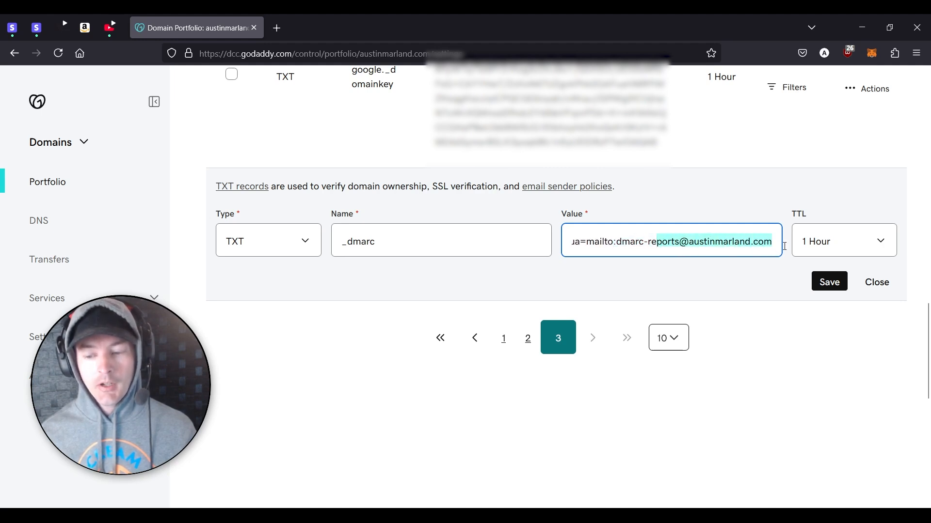
left_click(691, 251)
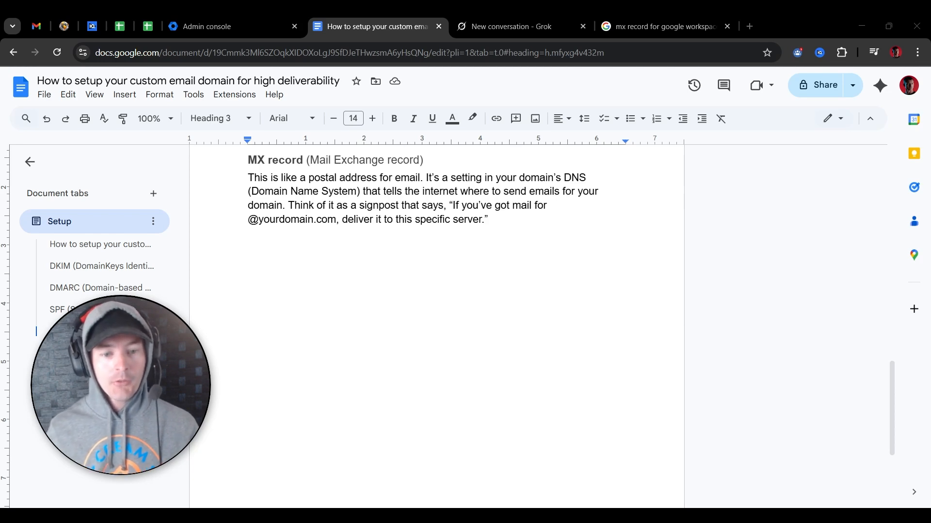
Search the Google Admin console for mx record and open a matching result
left_click(257, 27)
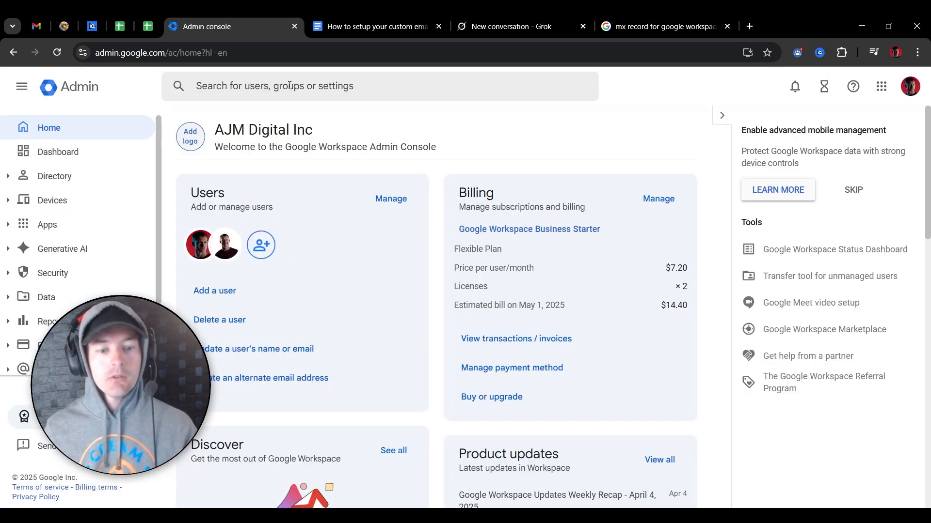
left_click(289, 85)
type("mx record")
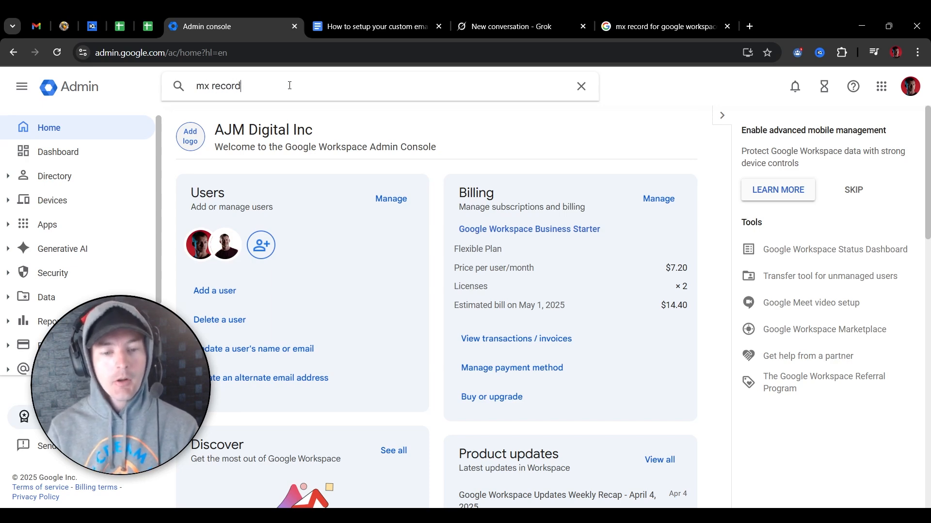
key("Return")
left_click(264, 222)
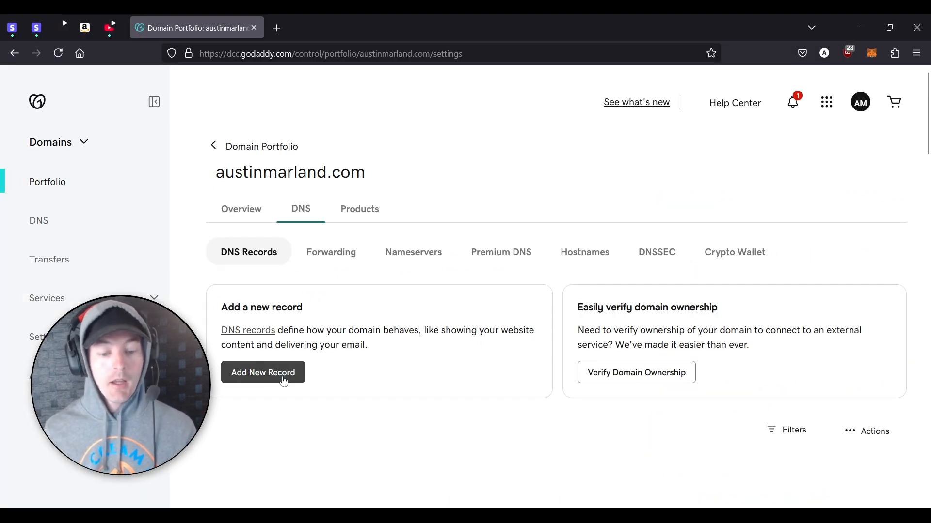
Add a new DNS record for the domain in GoDaddy, make it an MX record and name it @
left_click(283, 374)
scroll(436, 400, "down", 3)
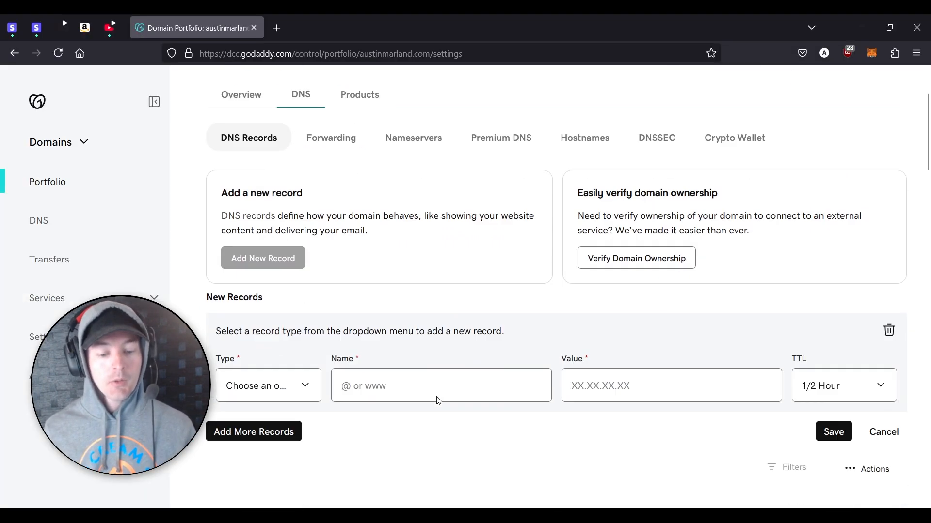
left_click(320, 381)
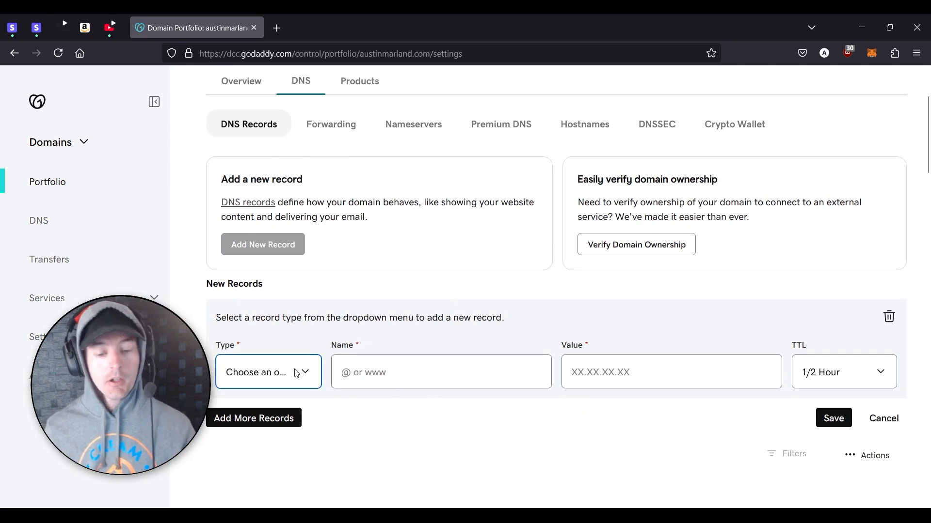
key("m")
left_click(373, 380)
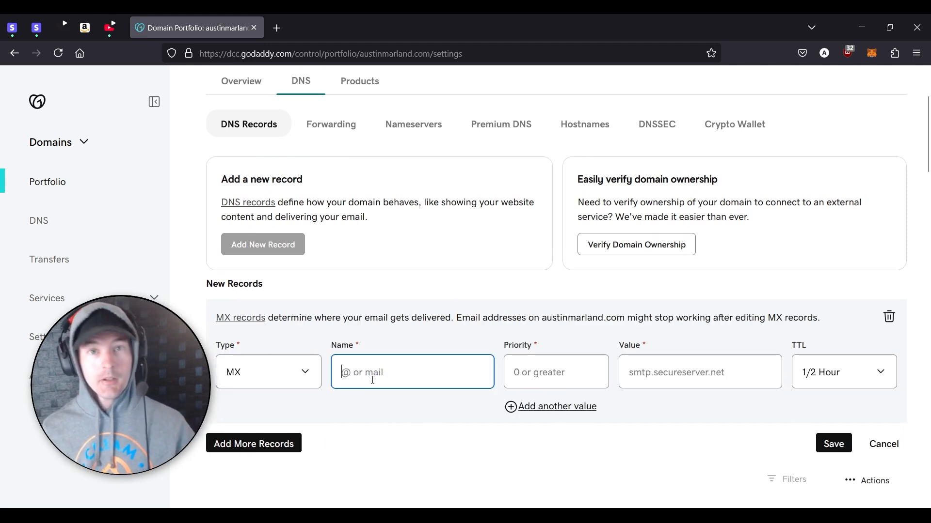
type("@")
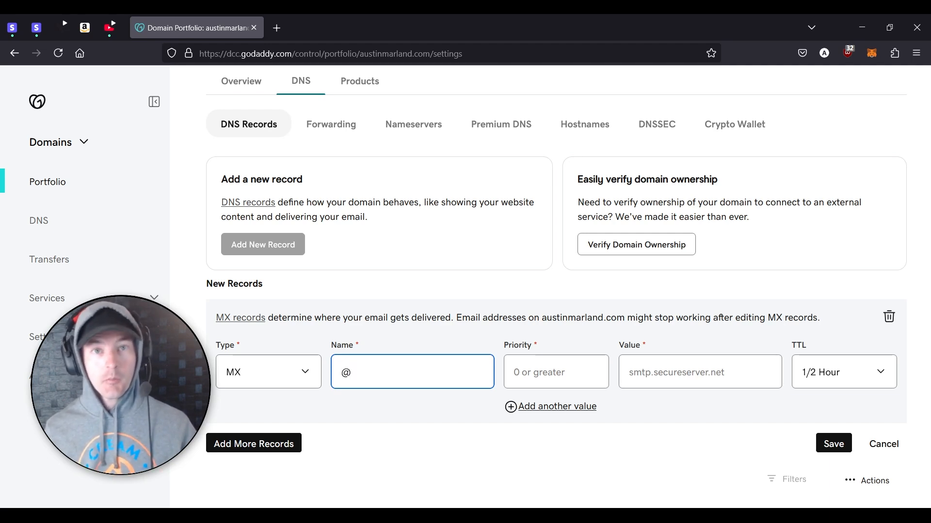
key("Tab")
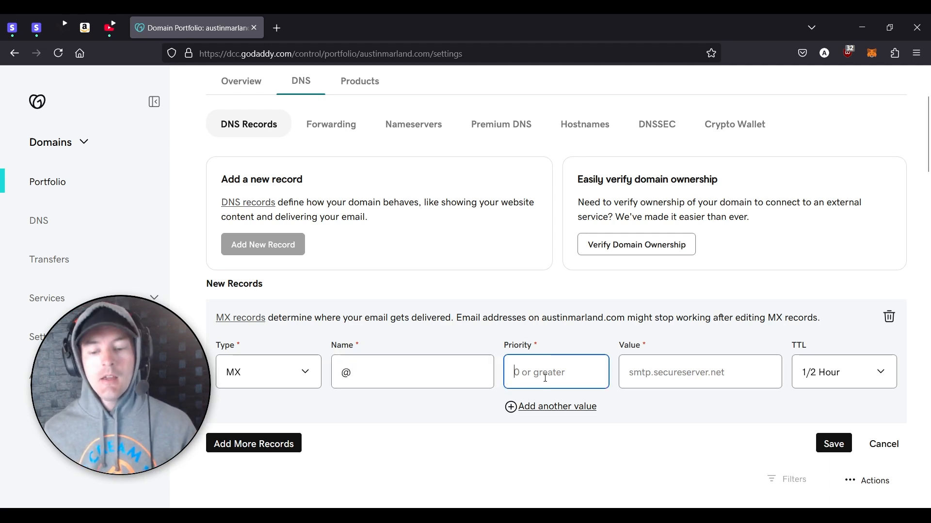
left_click_drag(505, 346, 547, 349)
left_click_drag(631, 346, 705, 349)
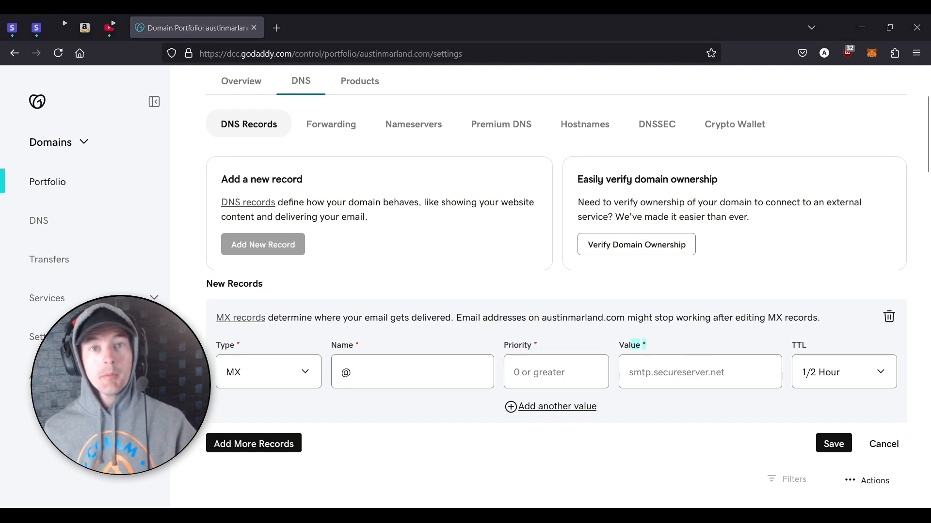
Copy the first MX server, ASPMX.L.GOOGLE.COM., from the Google Admin console and enter it as the GoDaddy record's value with priority 1
key("alt+Tab")
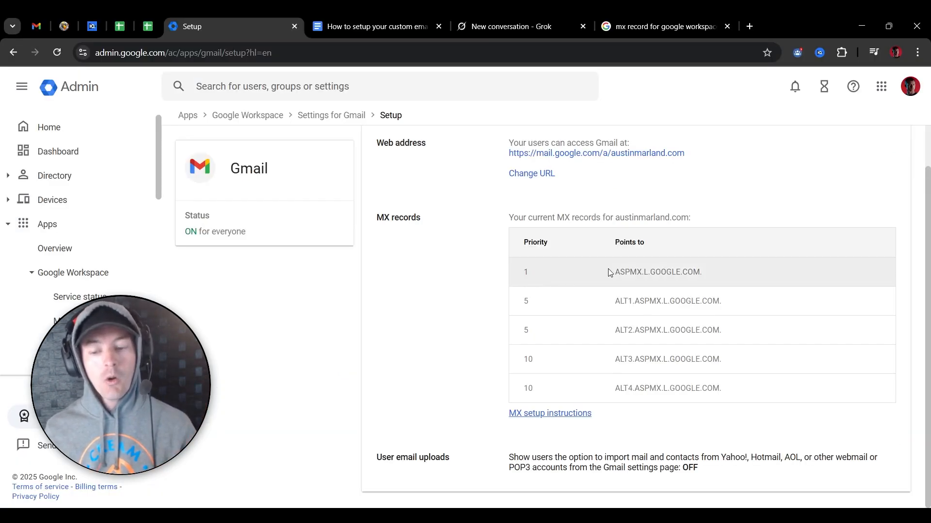
left_click_drag(615, 273, 702, 274)
key("ctrl+c")
key("alt+Tab")
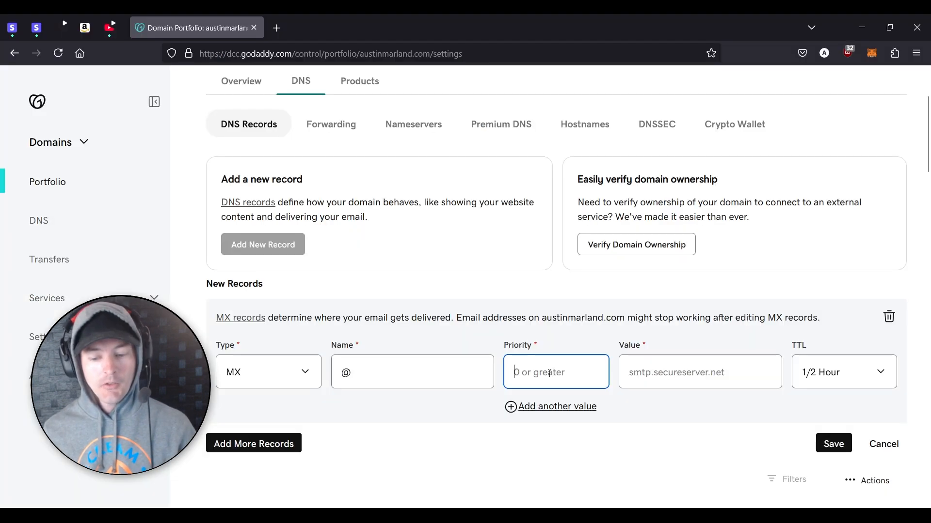
type("1")
left_click(683, 375)
key("ctrl+v")
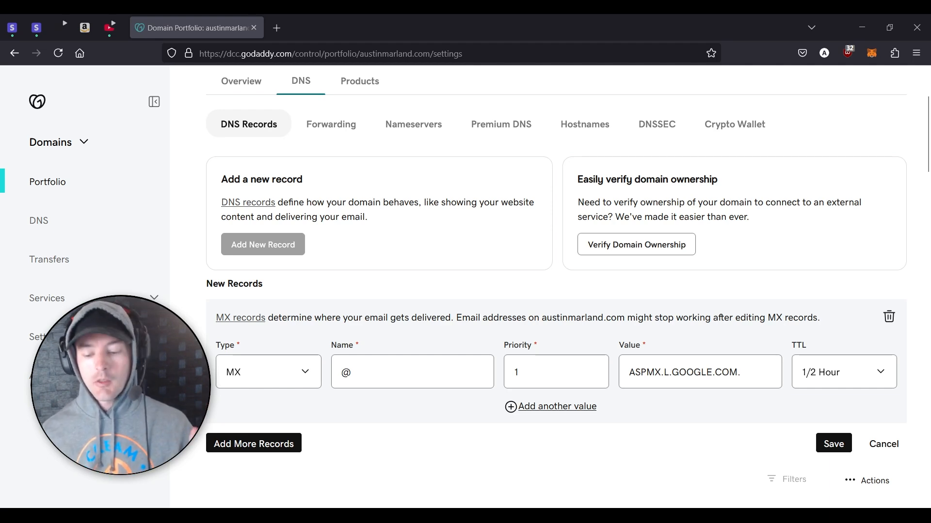
Return to the Google Admin console, leave the Gmail setup for the home page and open the list of users to manage
key("alt+Tab")
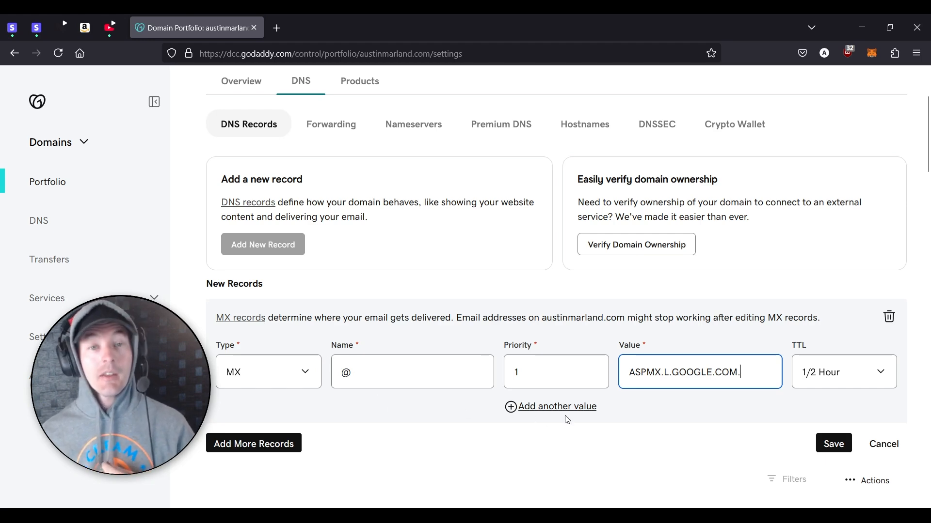
key("alt+Tab")
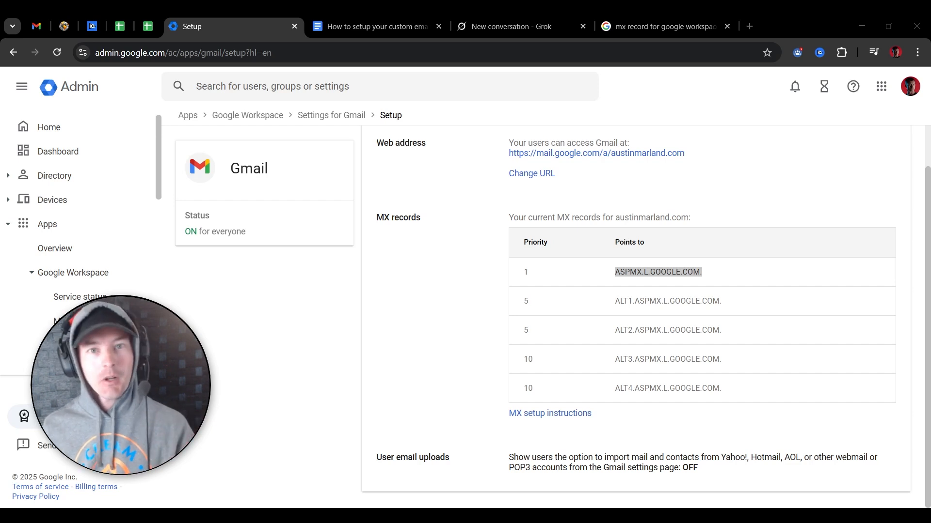
left_click(759, 193)
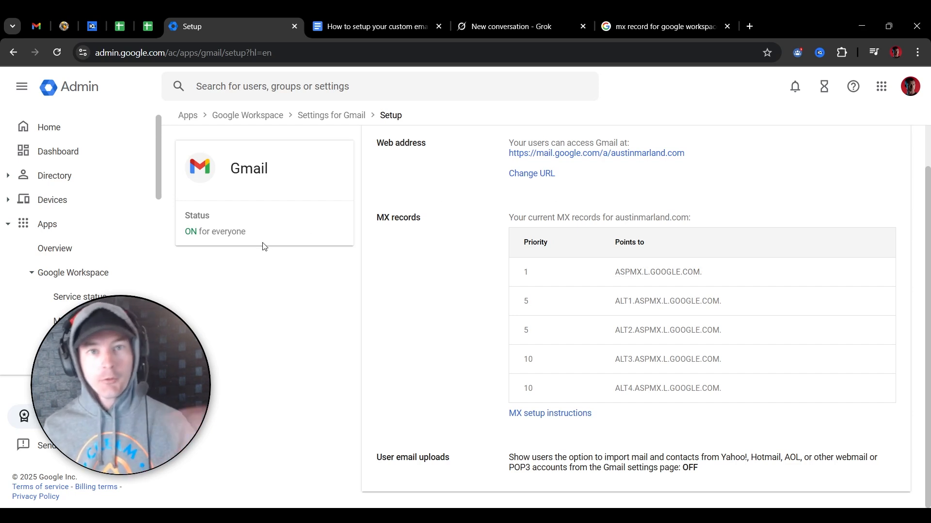
left_click(53, 129)
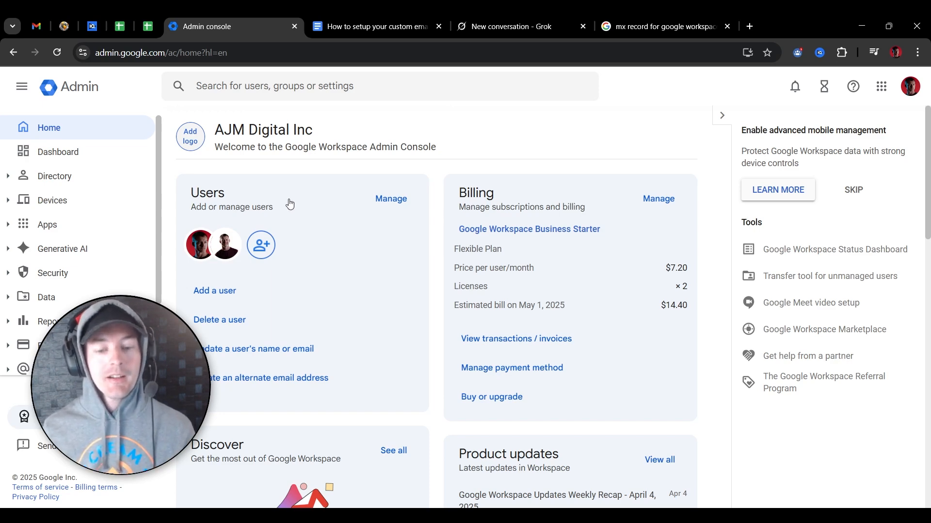
left_click(386, 201)
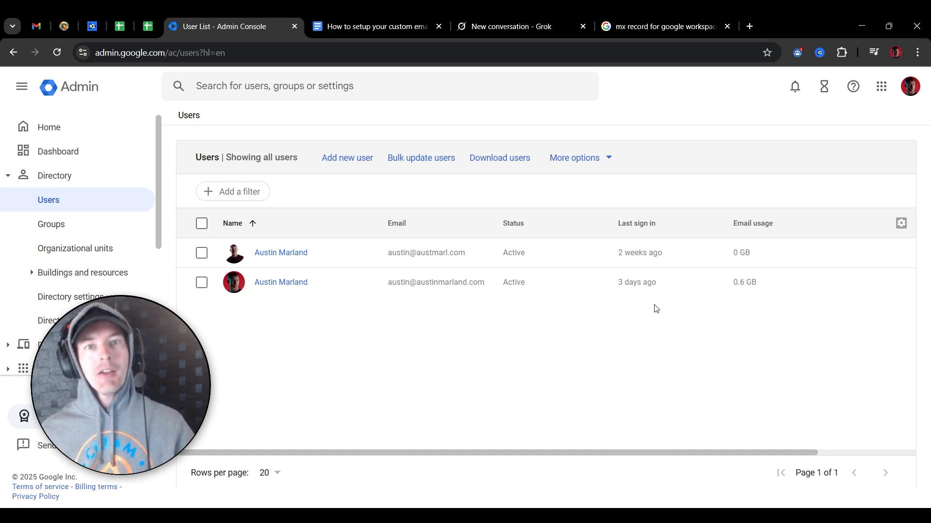
Switch to the Gmail inbox and start a new email message
left_click(36, 26)
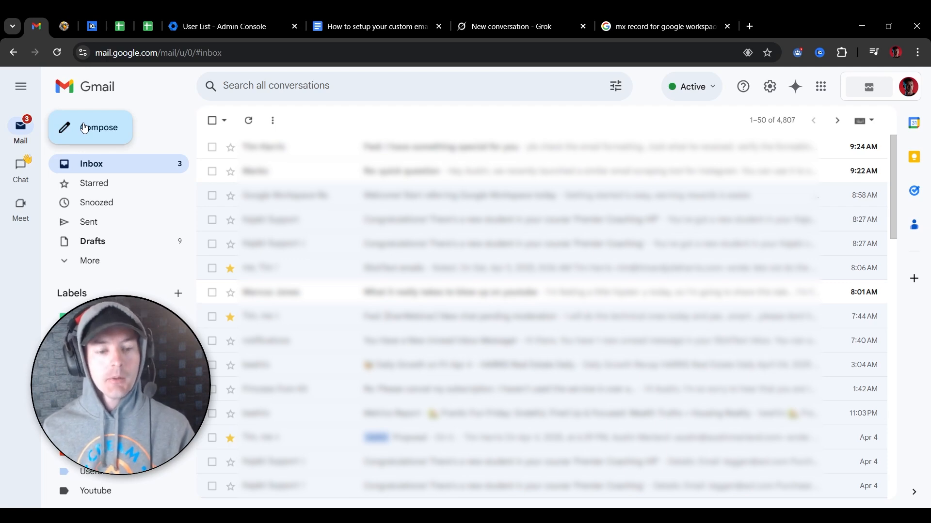
left_click(84, 128)
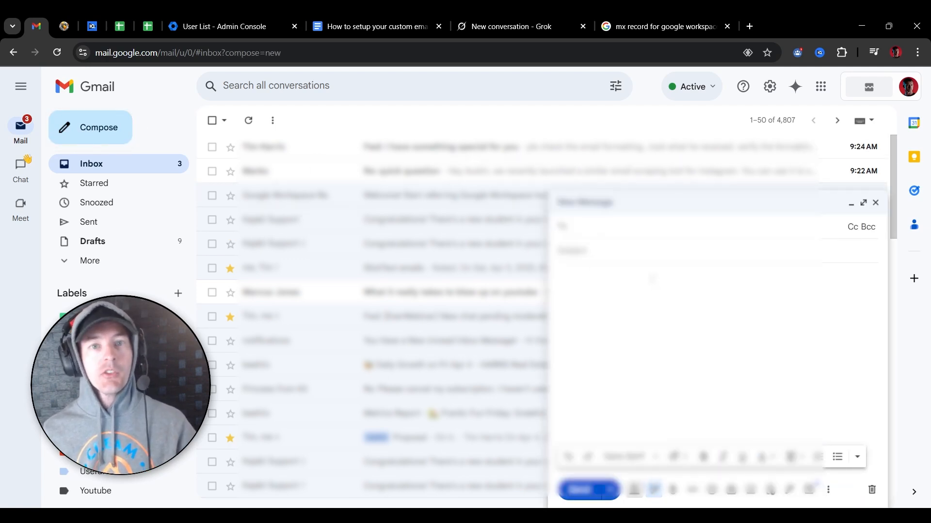